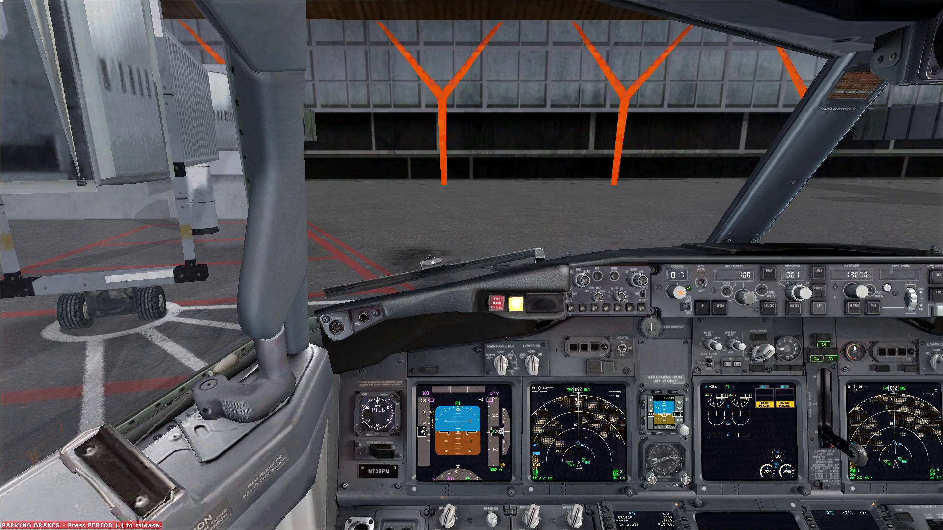
- Look around the instrument panel, glareshield, pedestal and overhead, then pop out the captain's CDU
{"action": "left_click_drag", "start_coordinate": [211, 190], "coordinate": [354, 309]}
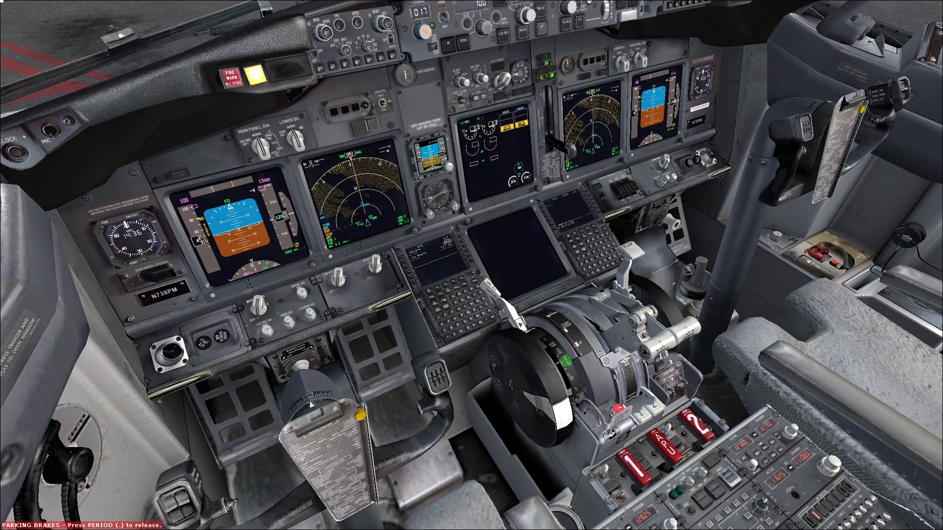
{"action": "scroll", "coordinate": [465, 318], "scroll_direction": "up", "scroll_amount": 5}
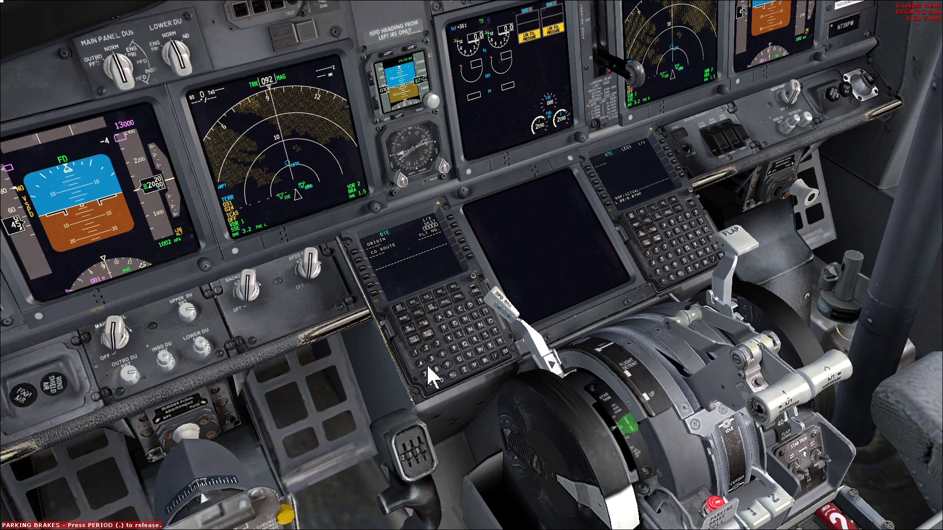
{"action": "key", "text": "shift+Up"}
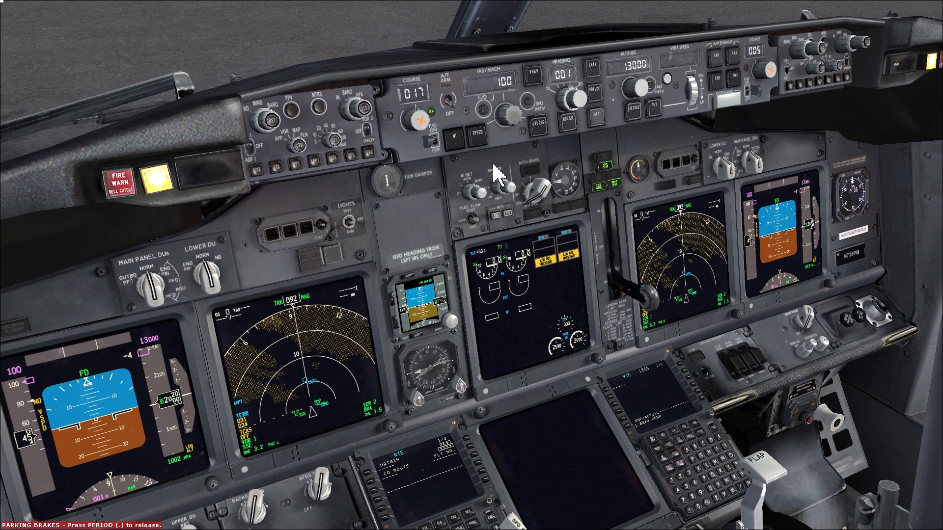
{"action": "key", "text": "KP_2"}
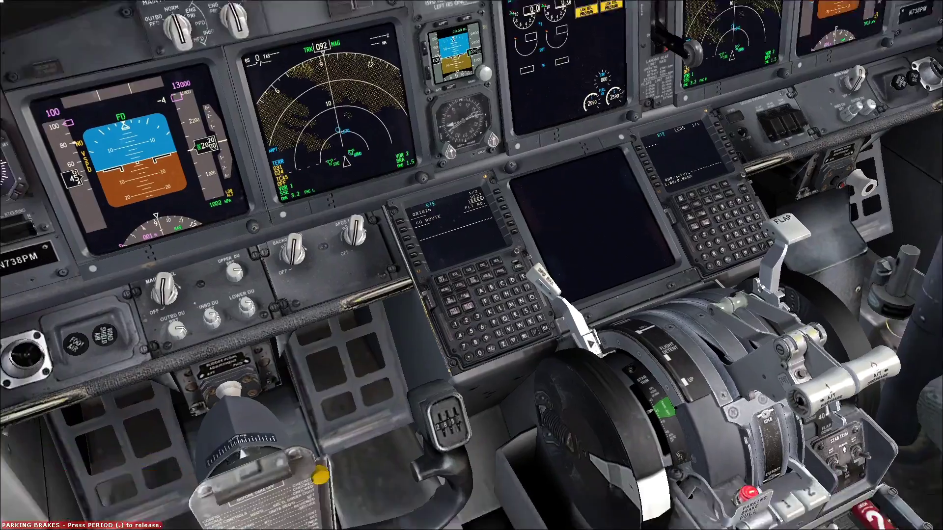
{"action": "key", "text": "KP_7"}
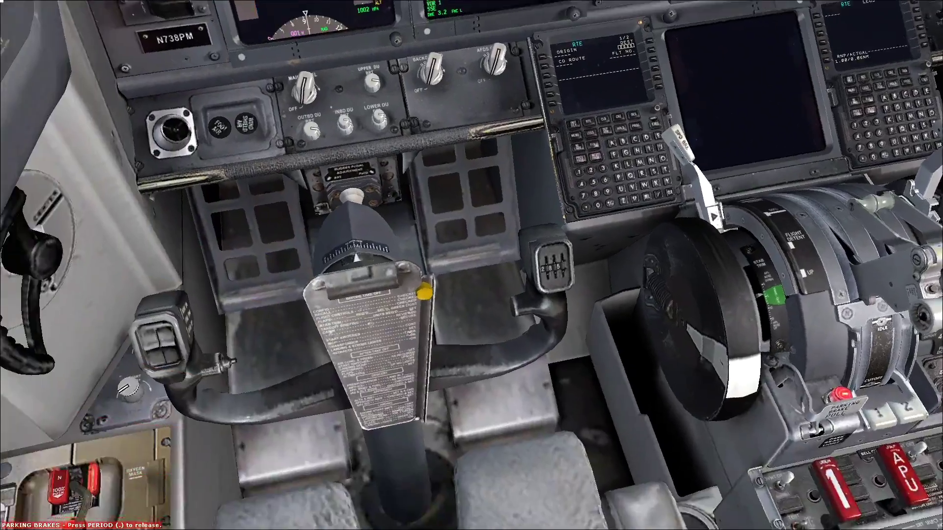
{"action": "key", "text": "KP_8"}
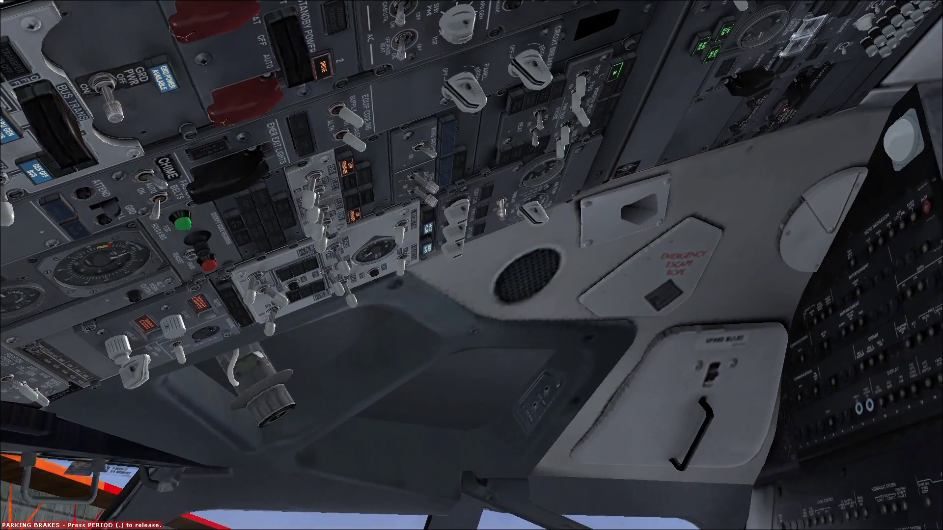
{"action": "key", "text": "KP_7"}
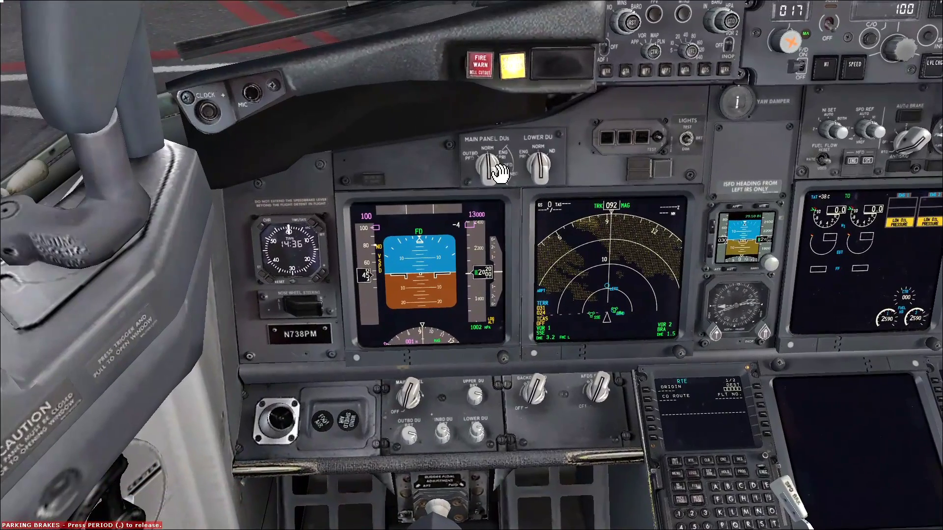
{"action": "key", "text": "shift+3"}
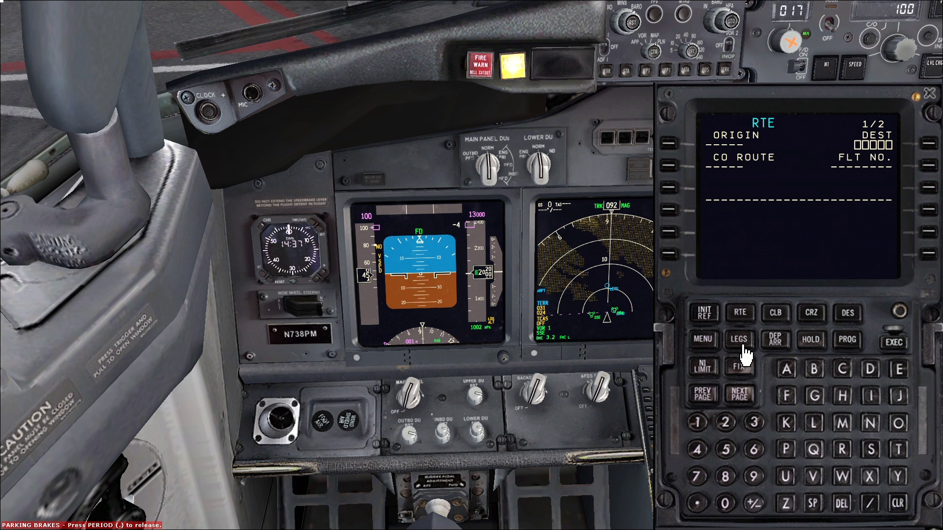
- Bring up the IDENT page through INIT REF and the INIT/REF INDEX
{"action": "left_click", "coordinate": [720, 320]}
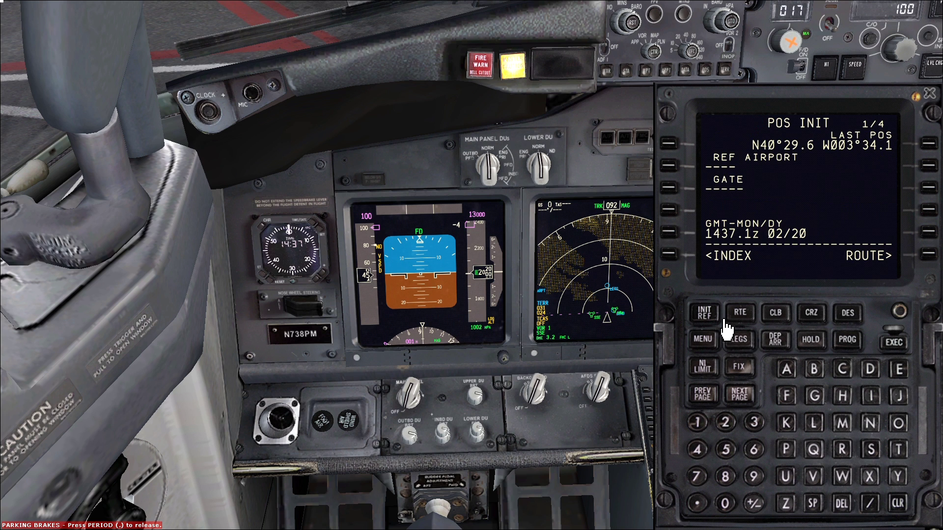
{"action": "left_click", "coordinate": [669, 254]}
{"action": "left_click", "coordinate": [686, 150]}
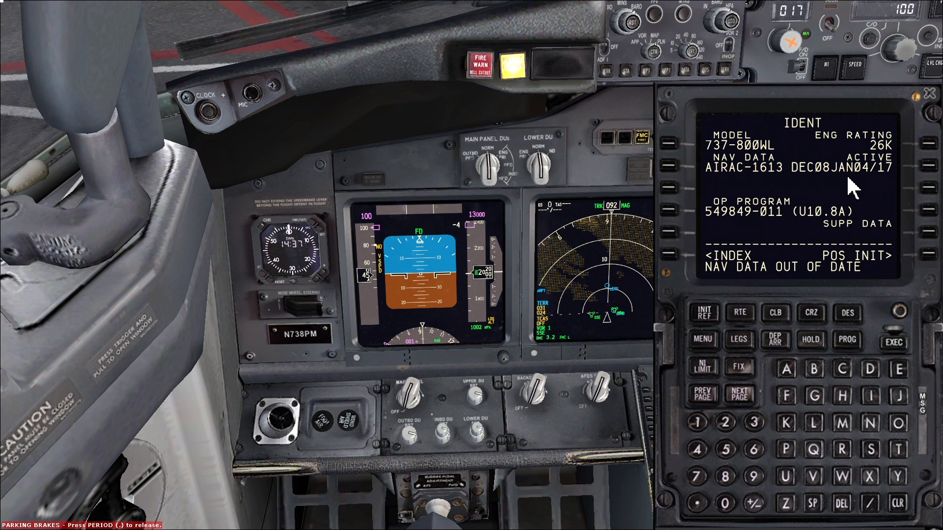
- Clear the NAV DATA OUT OF DATE message and cancel the master caution
{"action": "left_click_drag", "start_coordinate": [768, 99], "coordinate": [737, 87]}
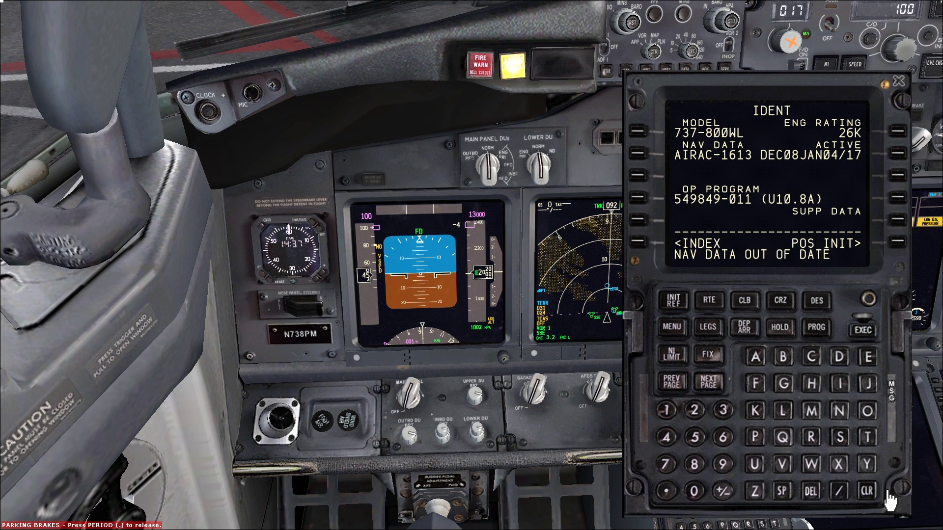
{"action": "left_click", "coordinate": [867, 491]}
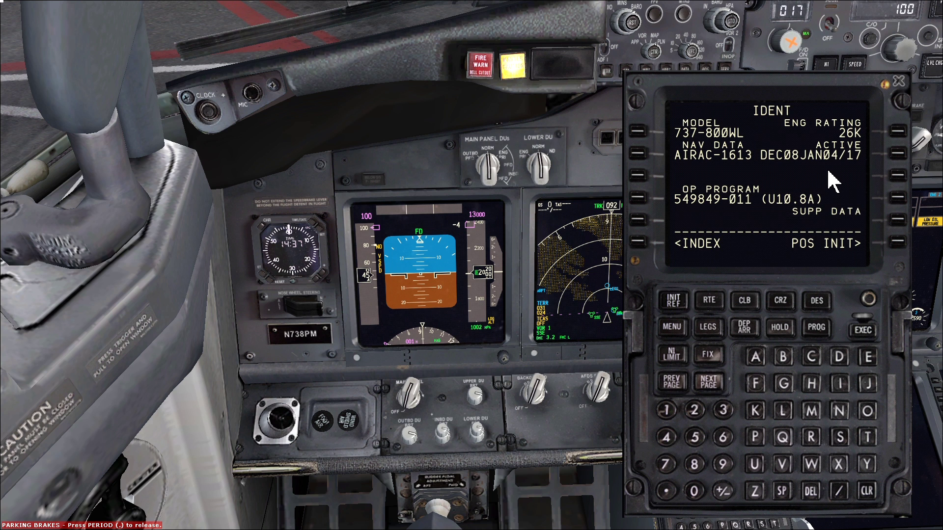
{"action": "left_click", "coordinate": [516, 68]}
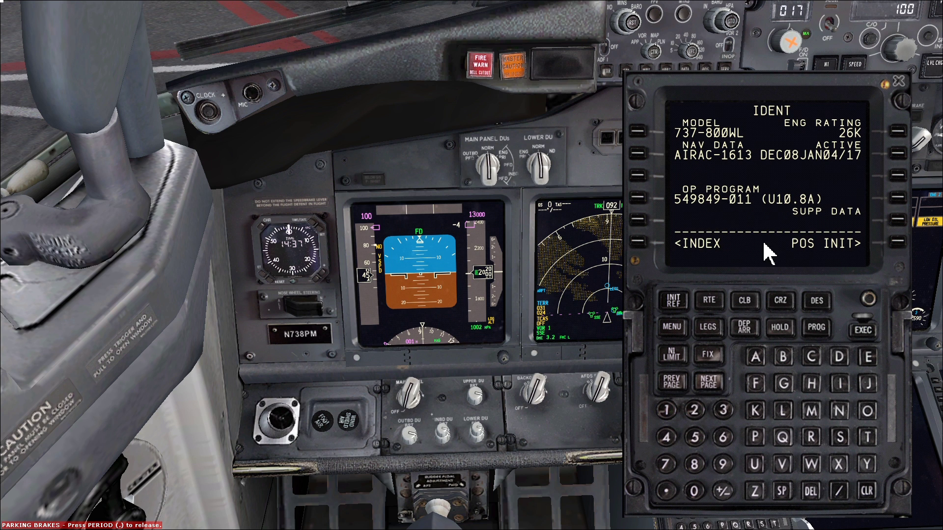
- Enter LEMD as the reference airport on POS INIT
{"action": "left_click", "coordinate": [898, 243]}
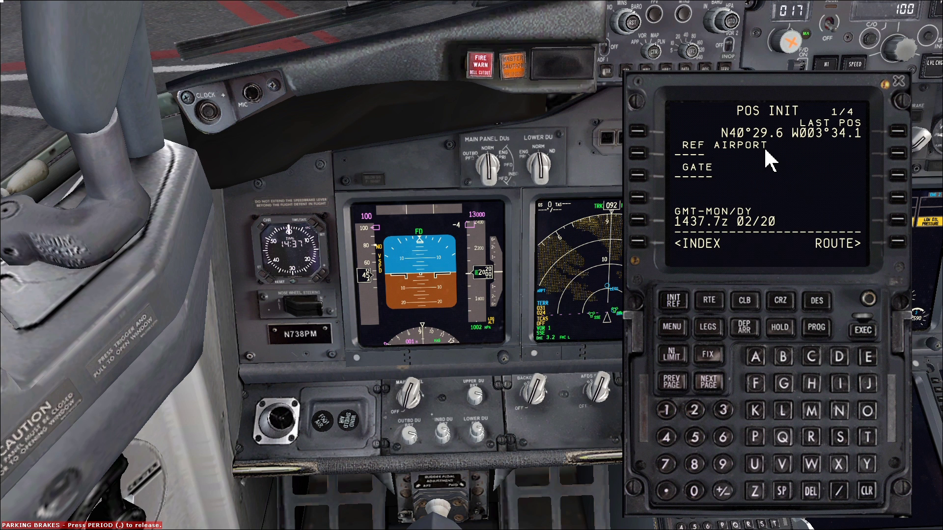
{"action": "left_click", "coordinate": [750, 163]}
{"action": "type", "text": "LEMD"}
{"action": "left_click", "coordinate": [654, 159]}
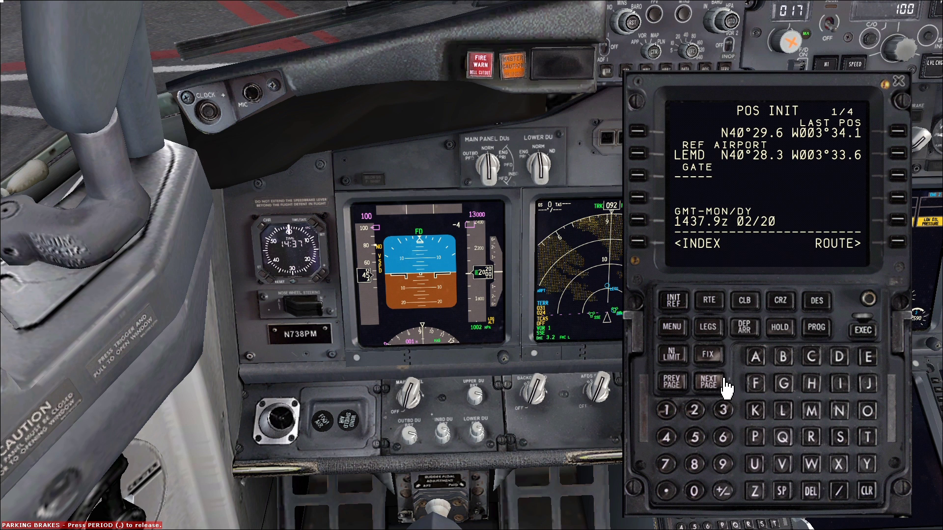
- Check POS REF, copy the GPS L position, then clear it from the scratchpad
{"action": "left_click", "coordinate": [708, 382]}
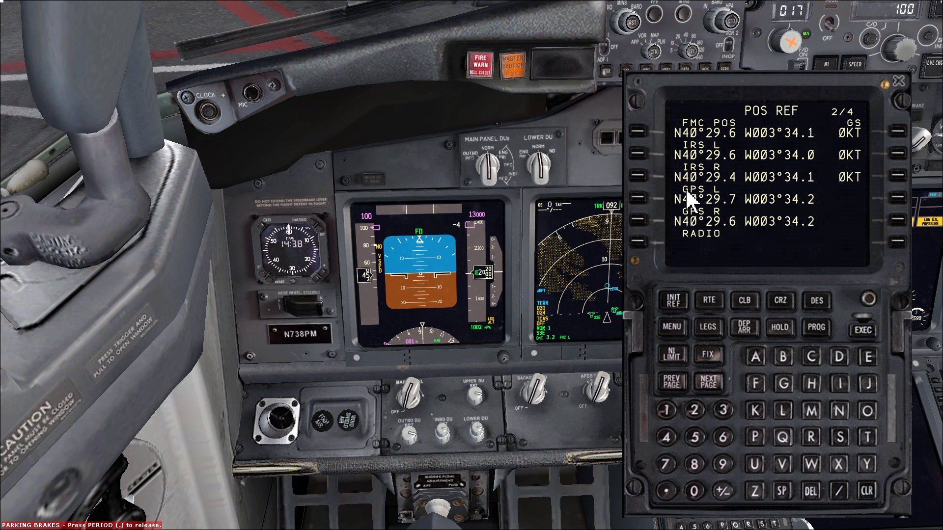
{"action": "left_click", "coordinate": [655, 206]}
{"action": "left_click", "coordinate": [678, 386]}
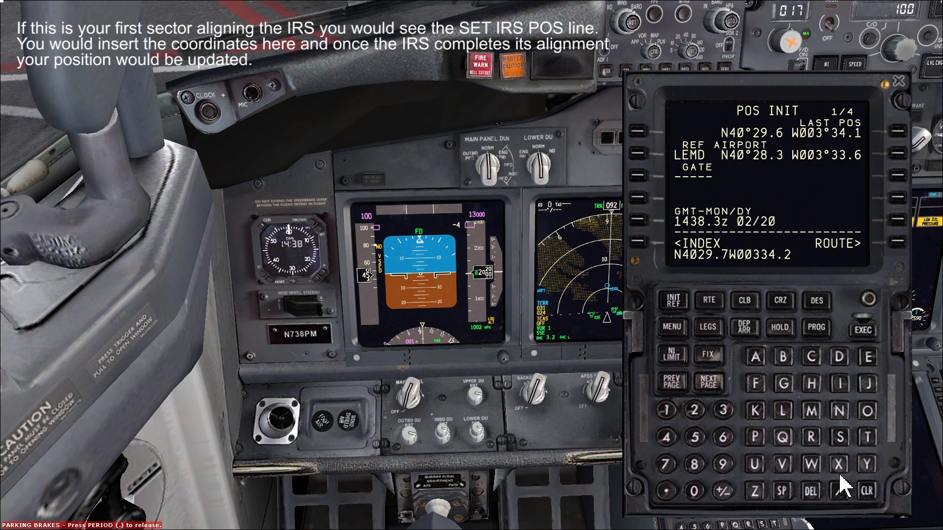
{"action": "key", "text": "BackSpace"}
{"action": "key", "text": "BackSpace"}
{"action": "key", "text": "BackSpace"}
{"action": "key", "text": "BackSpace"}
{"action": "key", "text": "BackSpace"}
{"action": "key", "text": "BackSpace"}
{"action": "key", "text": "BackSpace"}
{"action": "key", "text": "BackSpace"}
{"action": "key", "text": "BackSpace"}
{"action": "key", "text": "BackSpace"}
{"action": "key", "text": "BackSpace"}
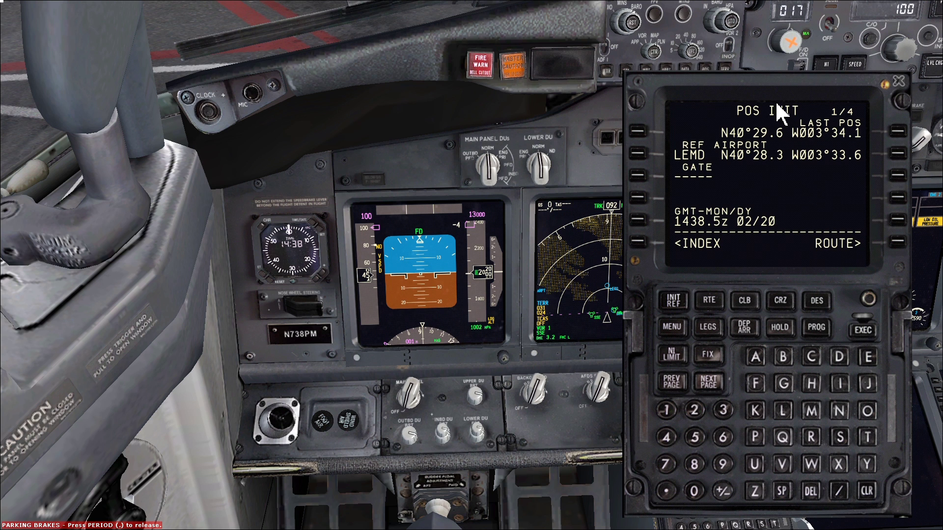
{"action": "left_click_drag", "start_coordinate": [741, 87], "coordinate": [714, 82]}
- Set route origin LEMD and destination LEIB on RTE page 1
{"action": "left_click", "coordinate": [883, 242]}
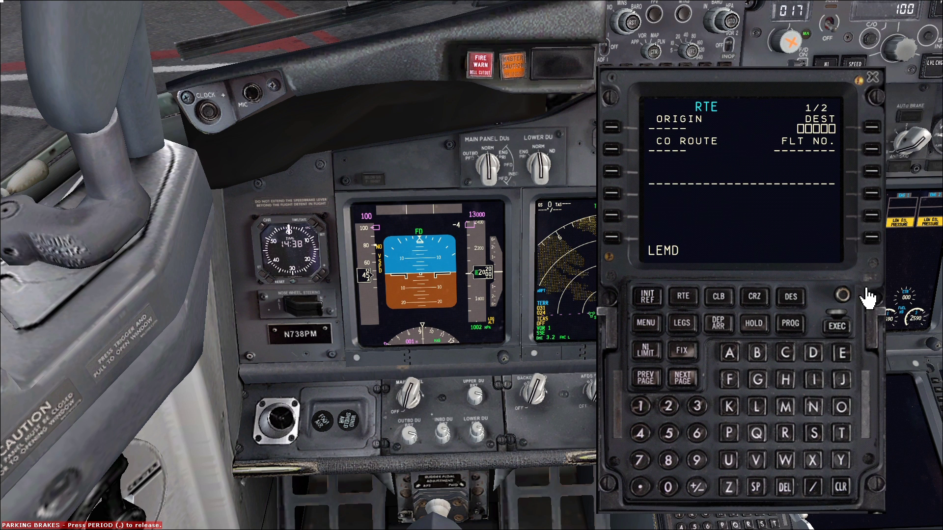
{"action": "left_click", "coordinate": [627, 129]}
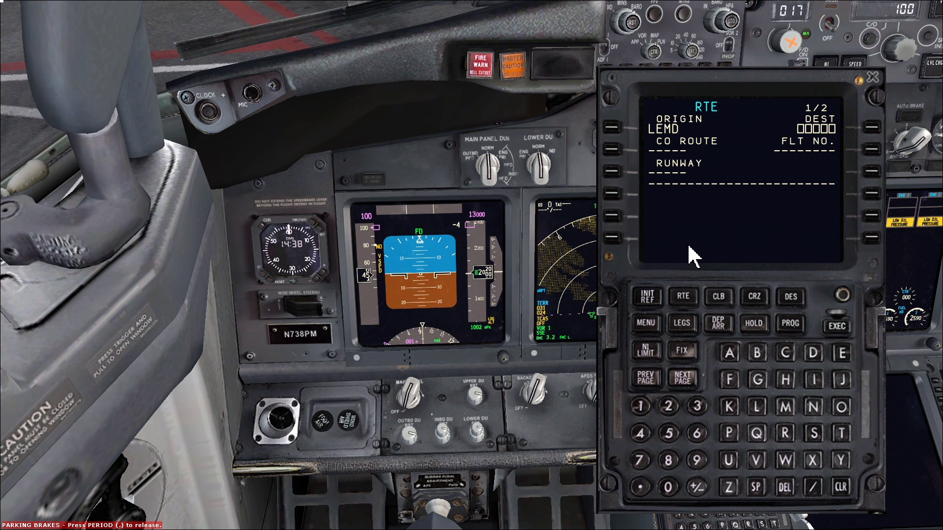
{"action": "type", "text": "LEIB"}
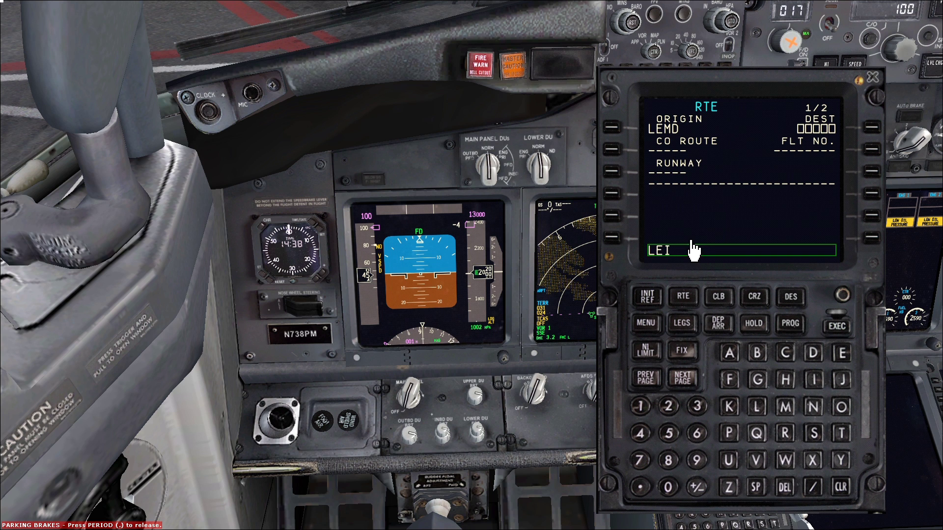
{"action": "left_click", "coordinate": [872, 127]}
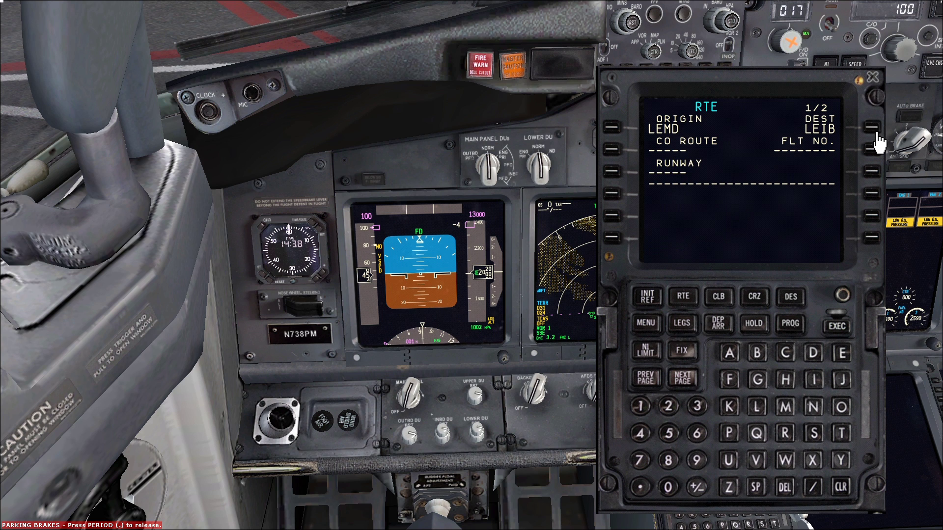
- Enter flight number FD2S and move to RTE page 2/2
{"action": "left_click", "coordinate": [793, 225]}
{"action": "type", "text": "FD"}
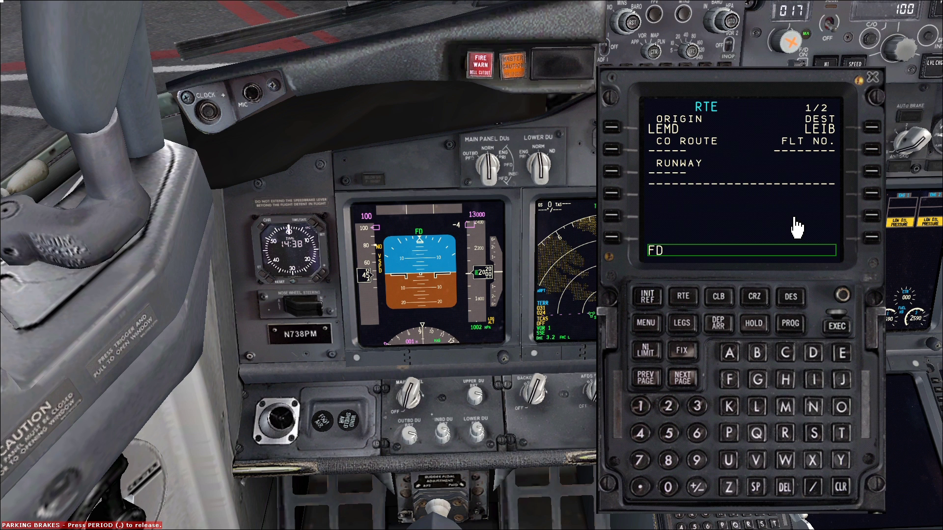
{"action": "type", "text": "2S"}
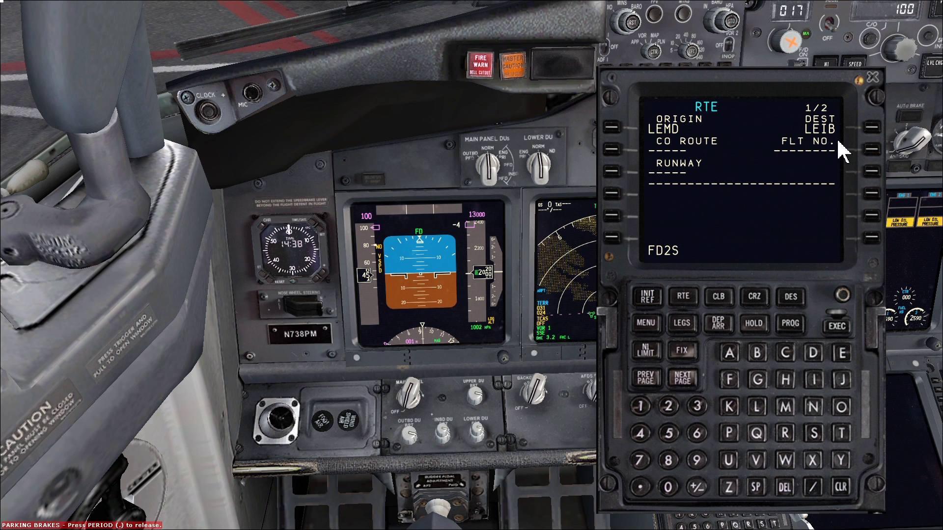
{"action": "left_click", "coordinate": [873, 150]}
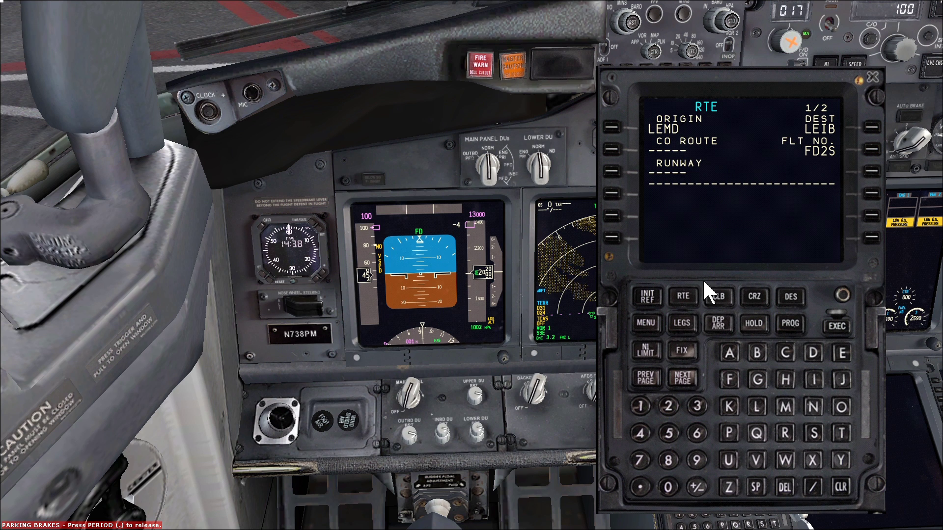
{"action": "left_click", "coordinate": [689, 381]}
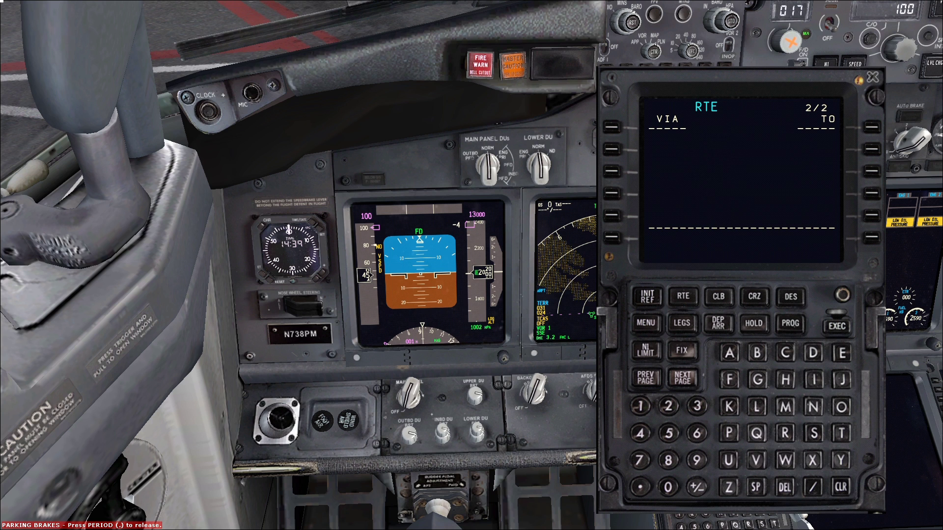
- Add a direct leg to NANDO, picking the one at N3959.3 W00210.5
{"action": "type", "text": "NANDO"}
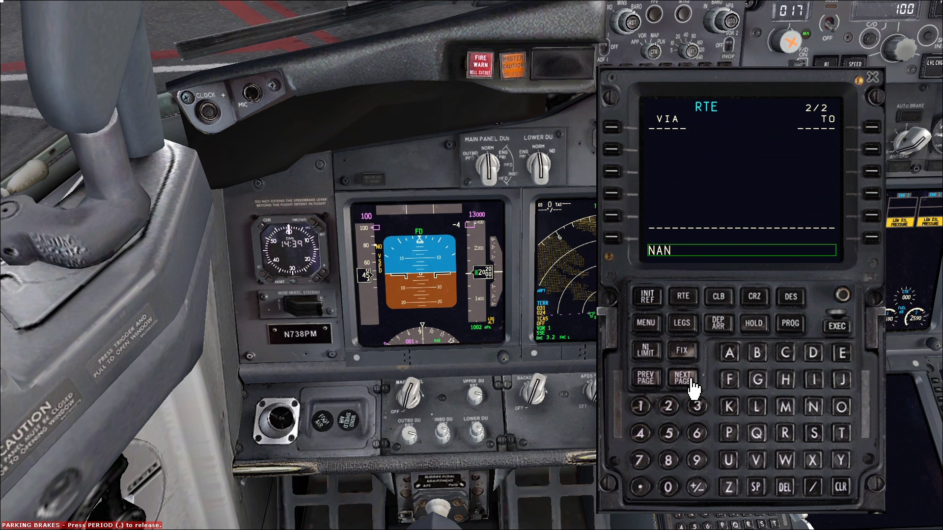
{"action": "left_click", "coordinate": [872, 129]}
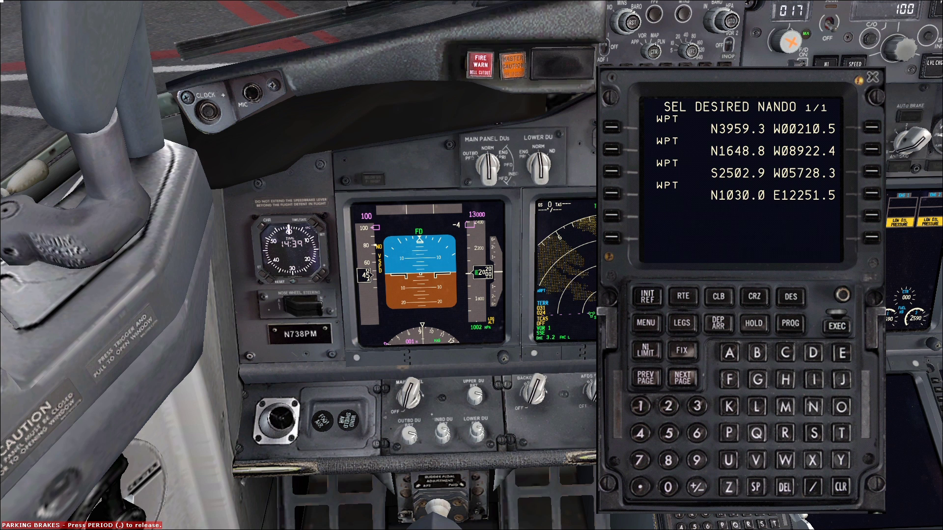
{"action": "left_click", "coordinate": [626, 128]}
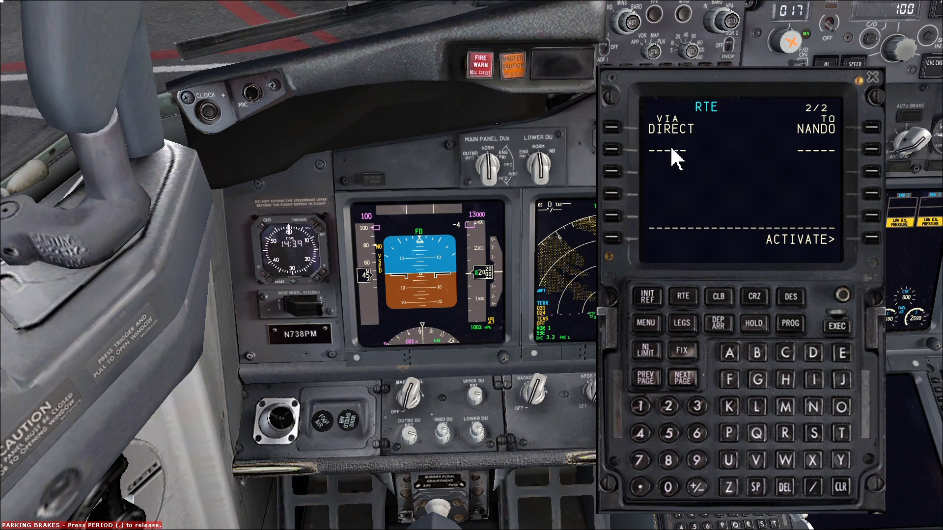
{"action": "left_click", "coordinate": [684, 185]}
- Add airway UT257 from NANDO ending at LASPO
{"action": "type", "text": "U"}
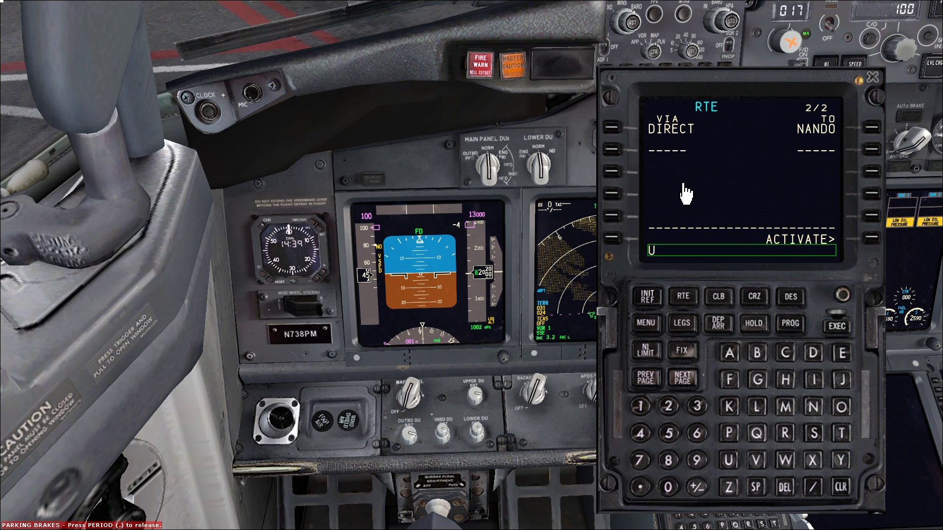
{"action": "type", "text": "T257"}
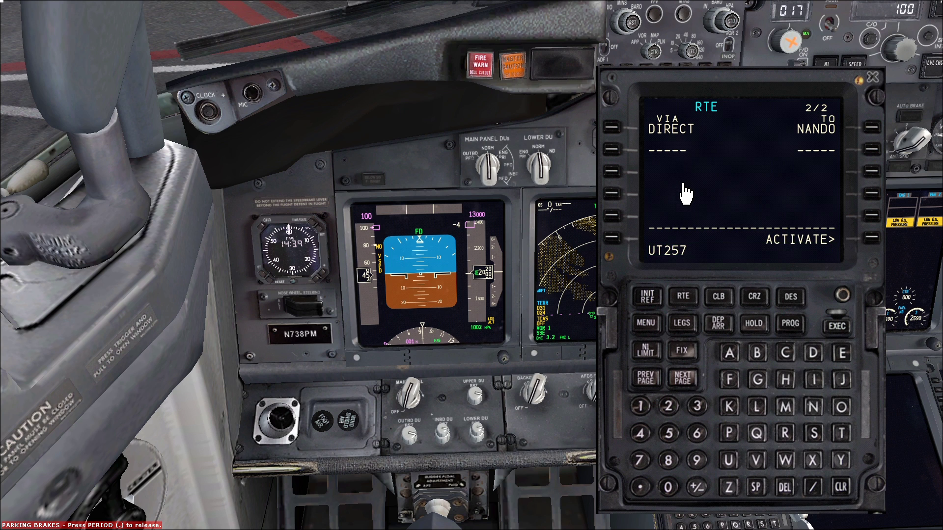
{"action": "left_click", "coordinate": [631, 155]}
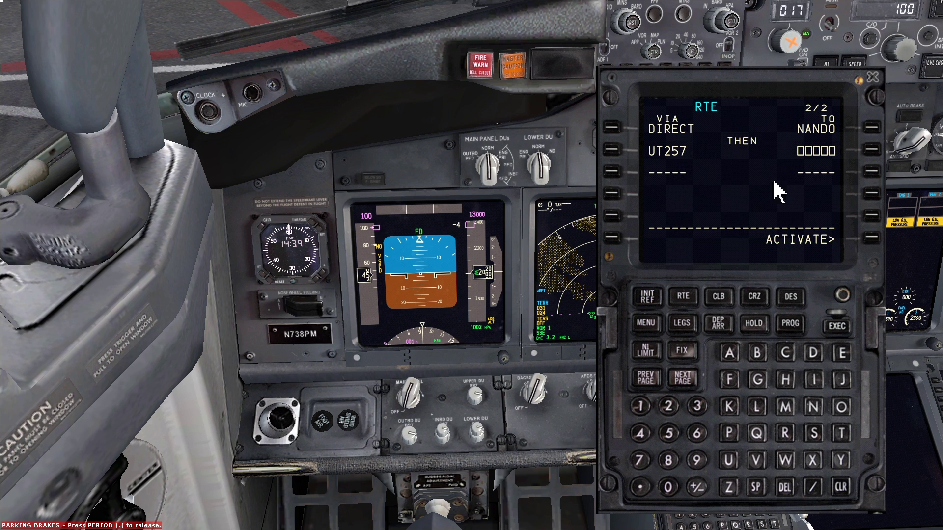
{"action": "left_click", "coordinate": [812, 165]}
{"action": "type", "text": "LA"}
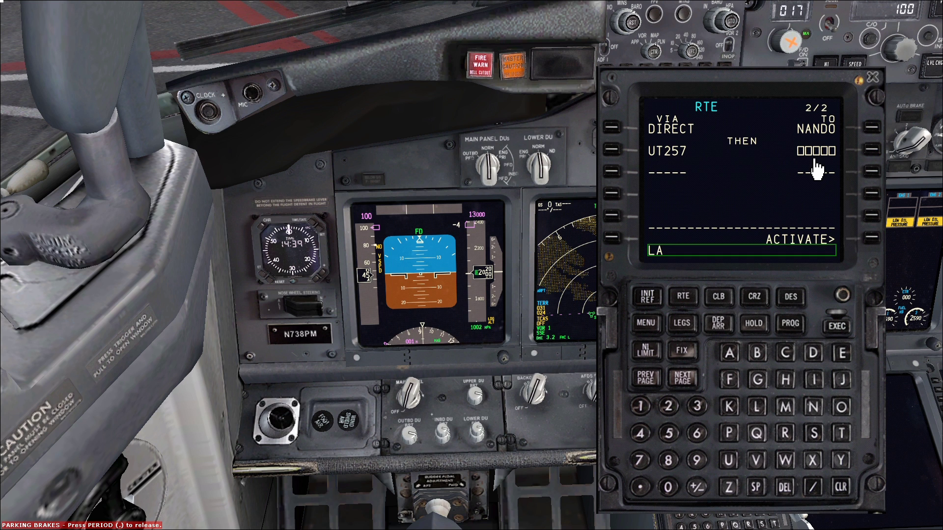
{"action": "type", "text": "SPO"}
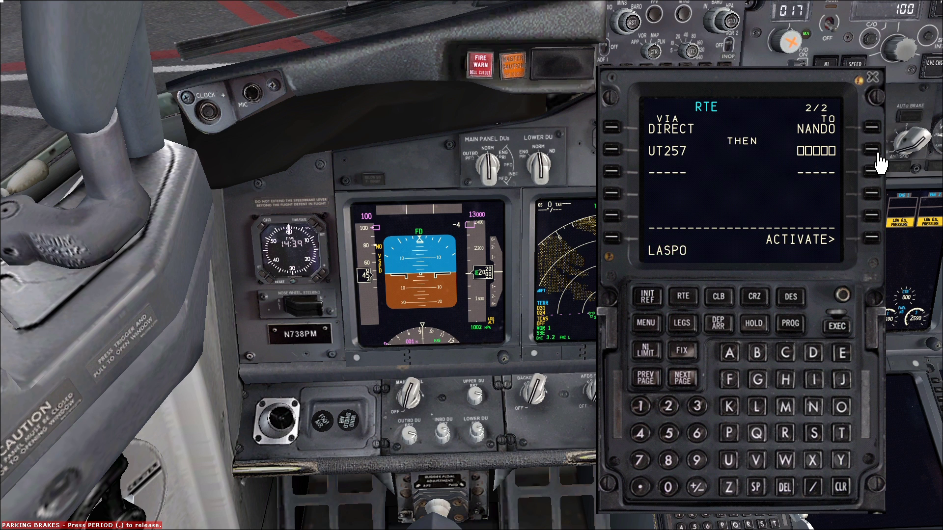
{"action": "left_click", "coordinate": [876, 152]}
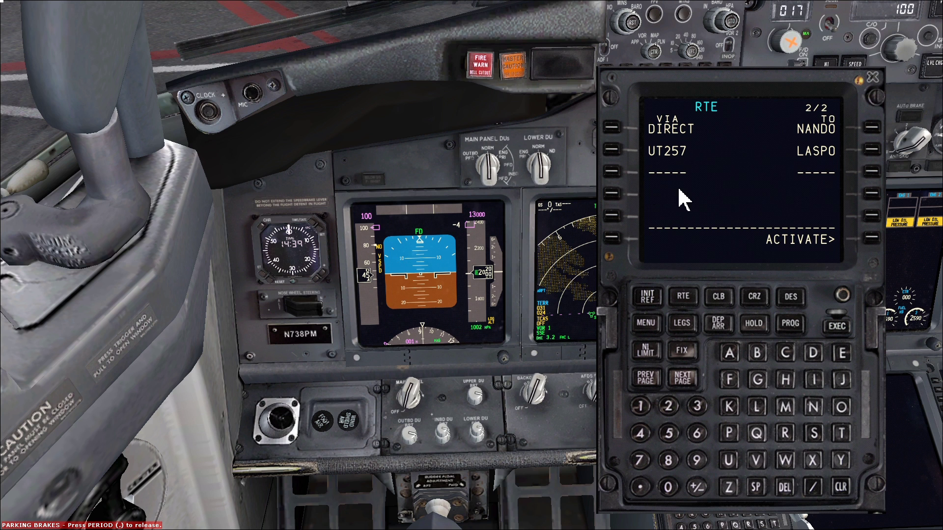
- Add VARUT as the next waypoint, reached via airway UZ224
{"action": "left_click", "coordinate": [705, 194]}
{"action": "type", "text": "VARUT"}
{"action": "left_click", "coordinate": [880, 172]}
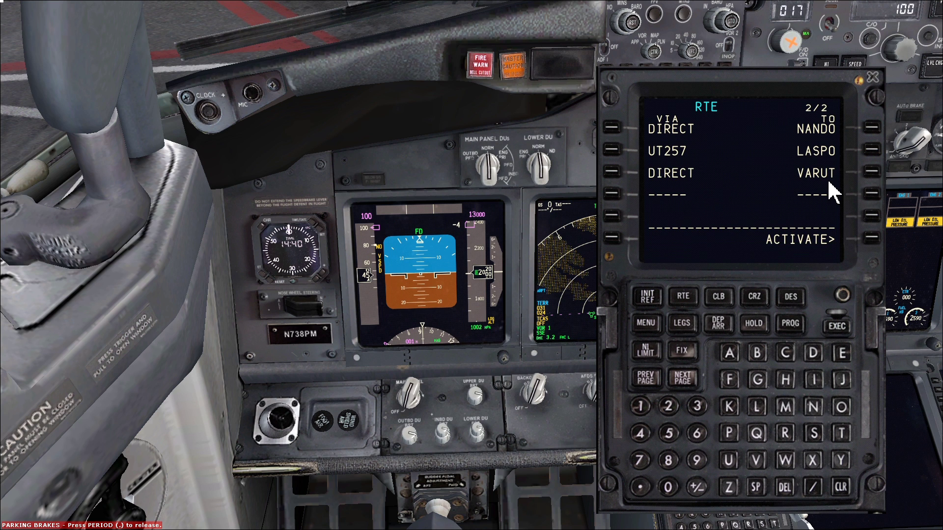
{"action": "left_click", "coordinate": [713, 160]}
{"action": "type", "text": "UZ"}
{"action": "type", "text": "aa"}
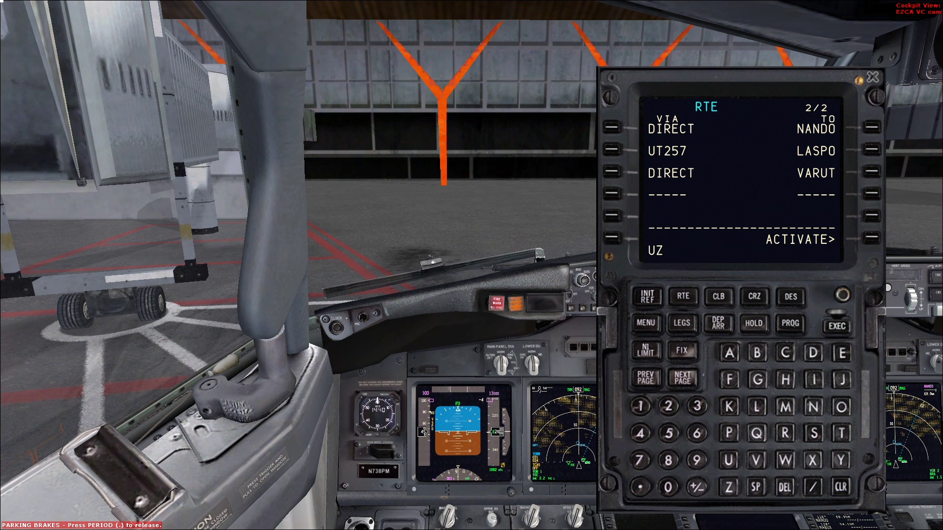
{"action": "type", "text": "224"}
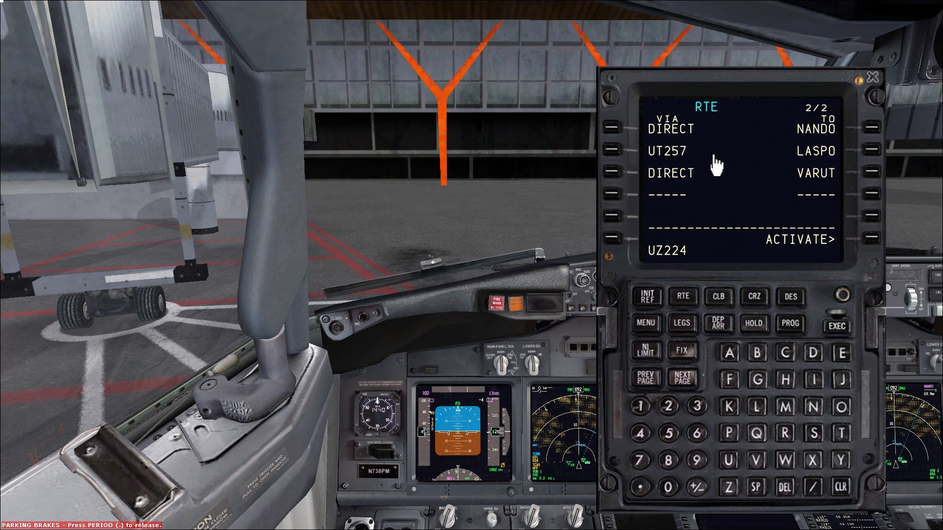
{"action": "left_click", "coordinate": [621, 173]}
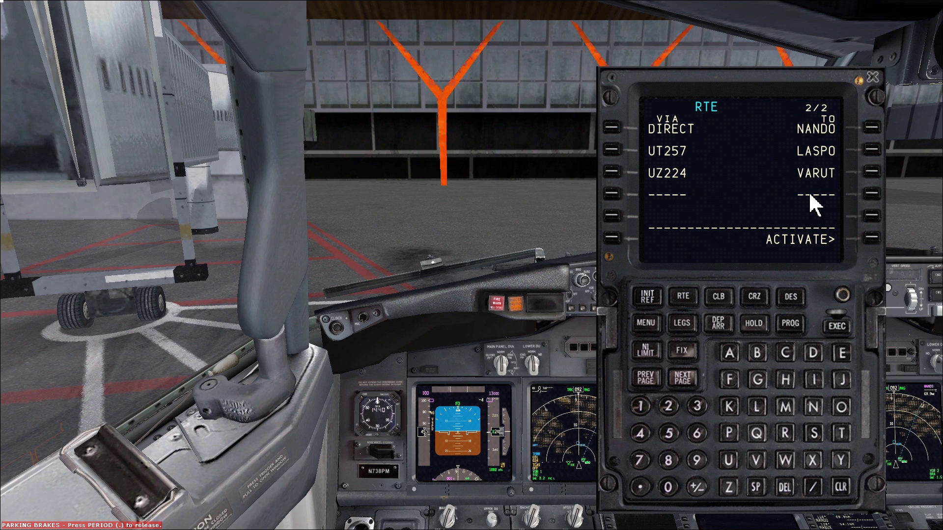
- Select LEMD departure runway 36L and the NAND2N SID
{"action": "left_click", "coordinate": [719, 323]}
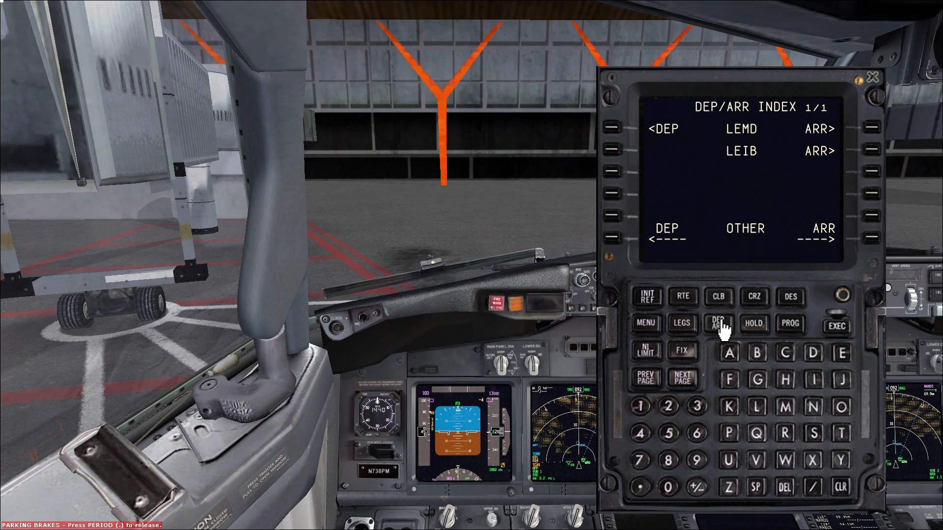
{"action": "left_click", "coordinate": [627, 131]}
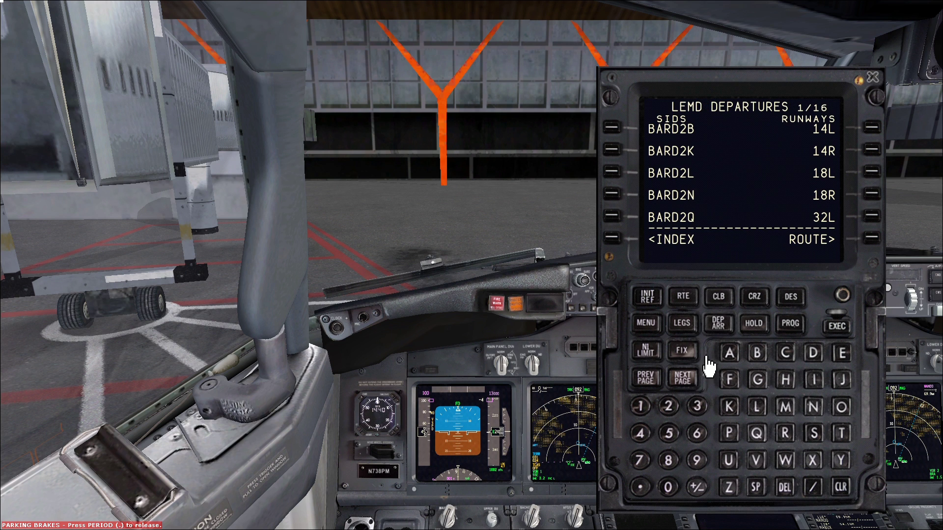
{"action": "left_click", "coordinate": [702, 382]}
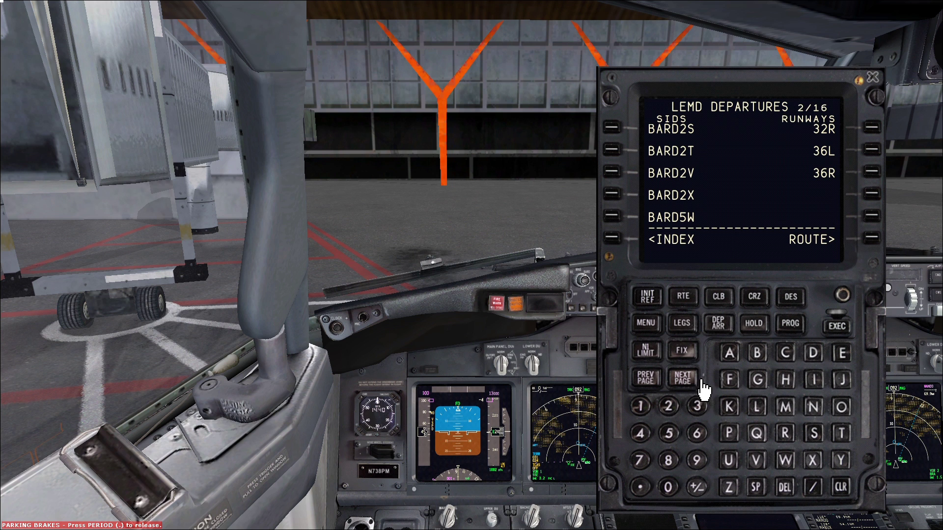
{"action": "left_click", "coordinate": [889, 153]}
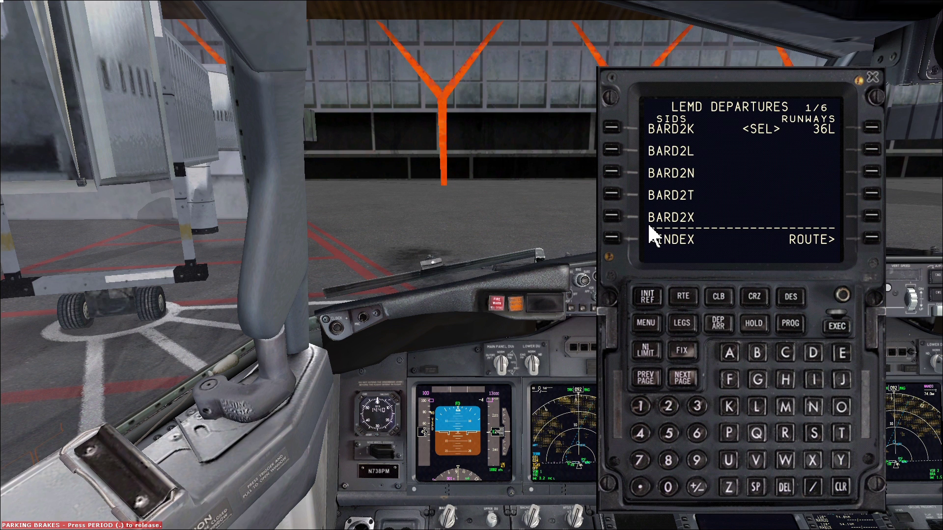
{"action": "left_click", "coordinate": [699, 387]}
{"action": "left_click", "coordinate": [700, 388]}
{"action": "left_click", "coordinate": [699, 388]}
{"action": "left_click", "coordinate": [649, 381]}
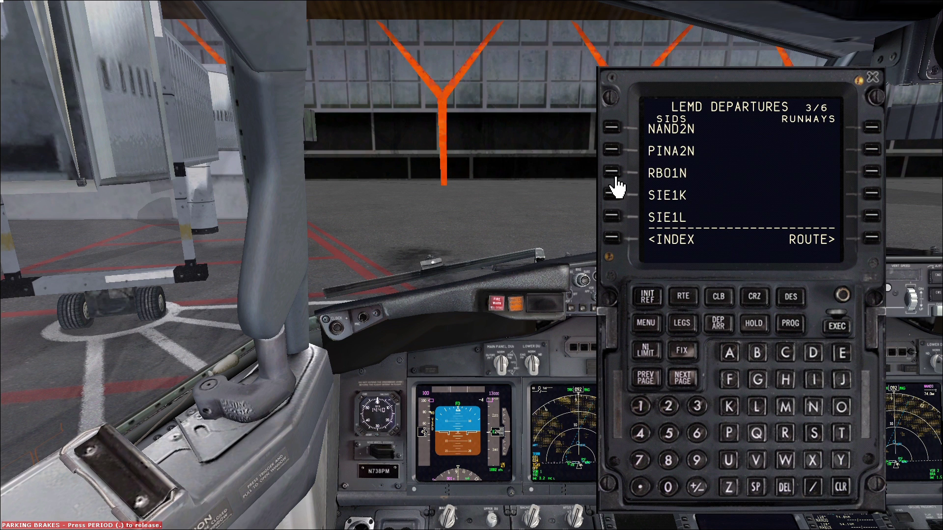
{"action": "left_click", "coordinate": [620, 130]}
{"action": "left_click", "coordinate": [731, 328]}
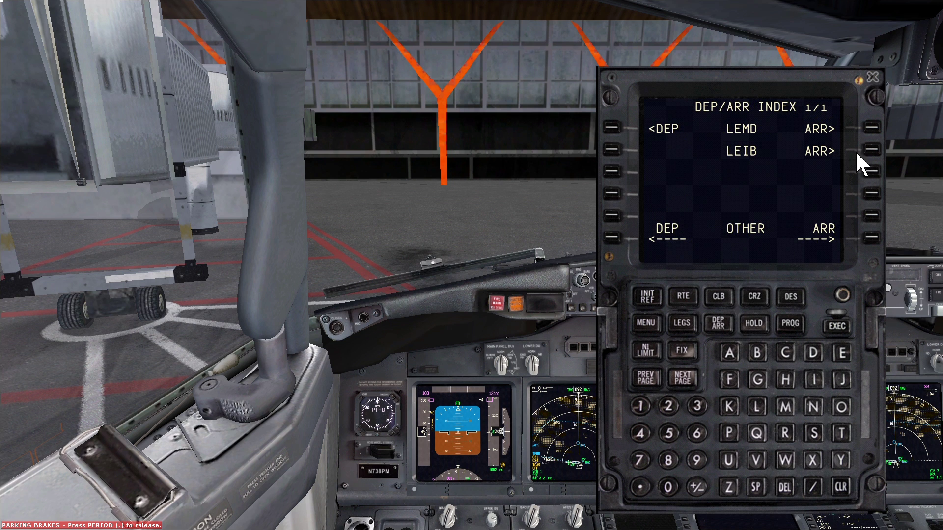
- For LEIB arrivals, select approach ILSZ 06 and page through the STARs to choose VARU1V
{"action": "left_click", "coordinate": [890, 152]}
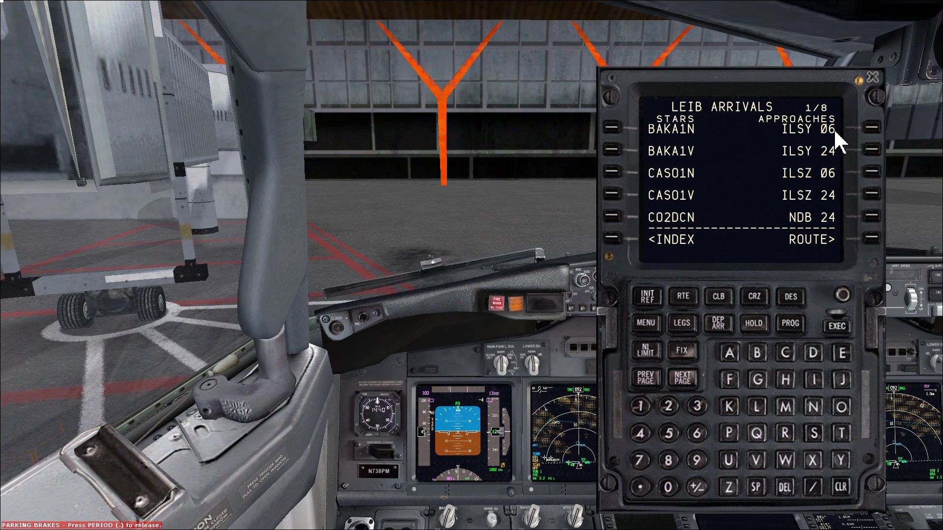
{"action": "left_click", "coordinate": [872, 172]}
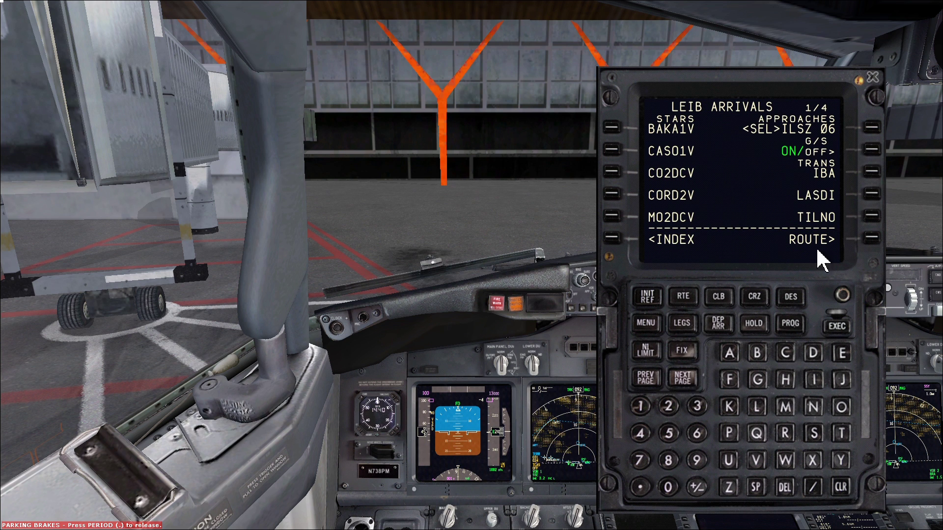
{"action": "left_click", "coordinate": [663, 380]}
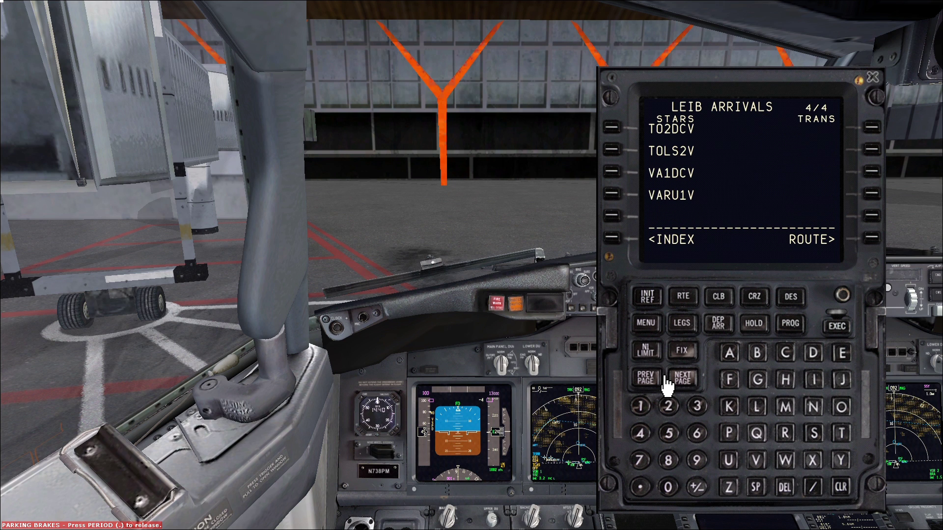
{"action": "left_click", "coordinate": [664, 379]}
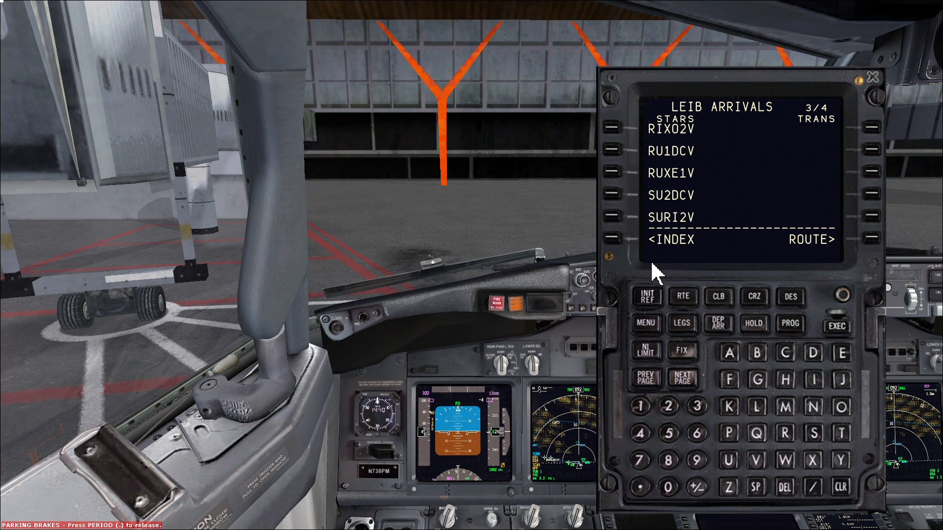
{"action": "left_click", "coordinate": [692, 385]}
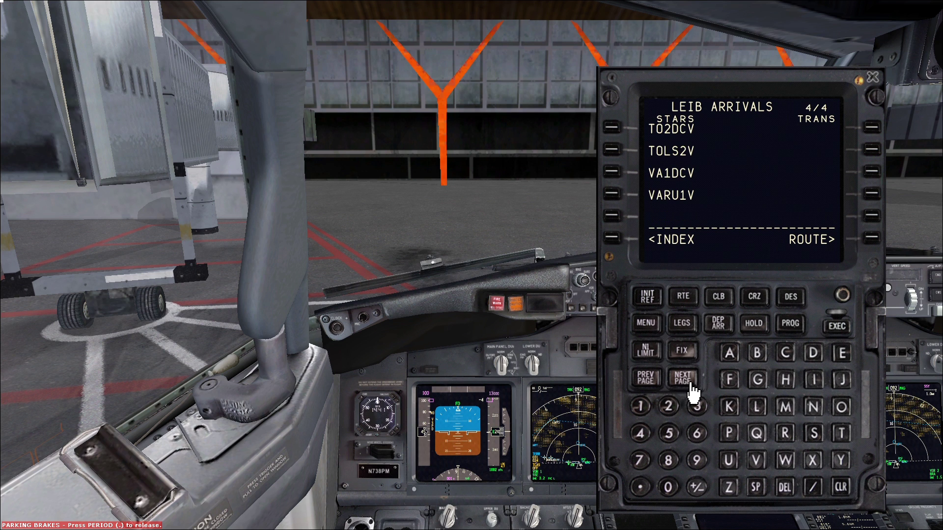
{"action": "left_click", "coordinate": [626, 195]}
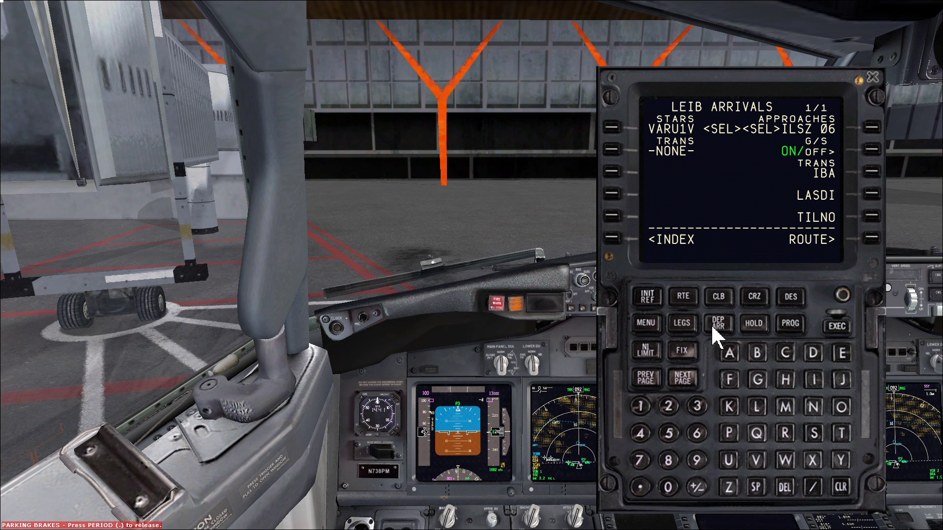
- Set the ND to plan view and open it as an enlarged map pop-up
{"action": "left_click", "coordinate": [682, 323]}
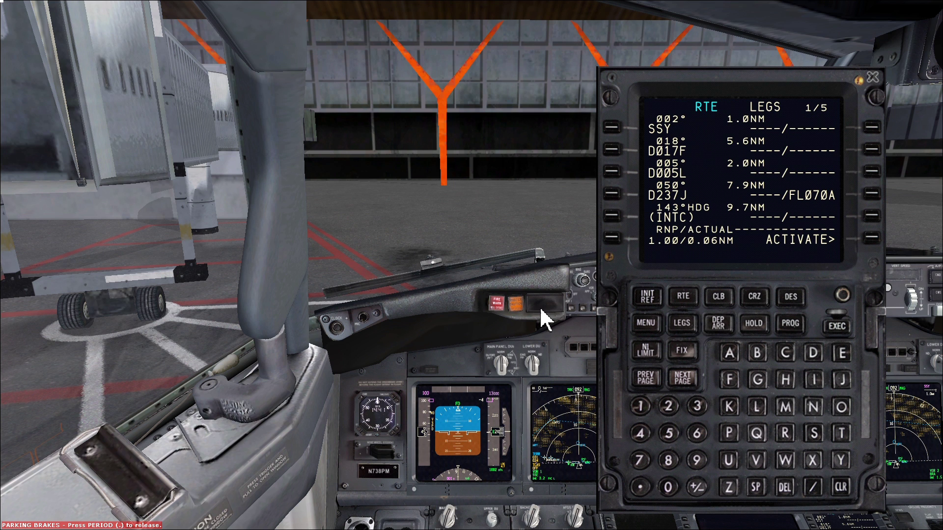
{"action": "left_click_drag", "start_coordinate": [634, 126], "coordinate": [129, 185]}
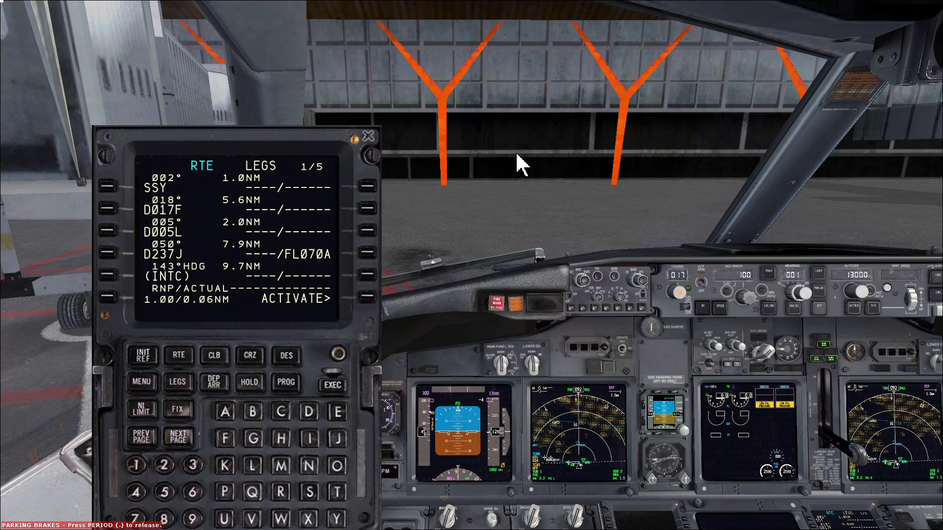
{"action": "left_click", "coordinate": [609, 296]}
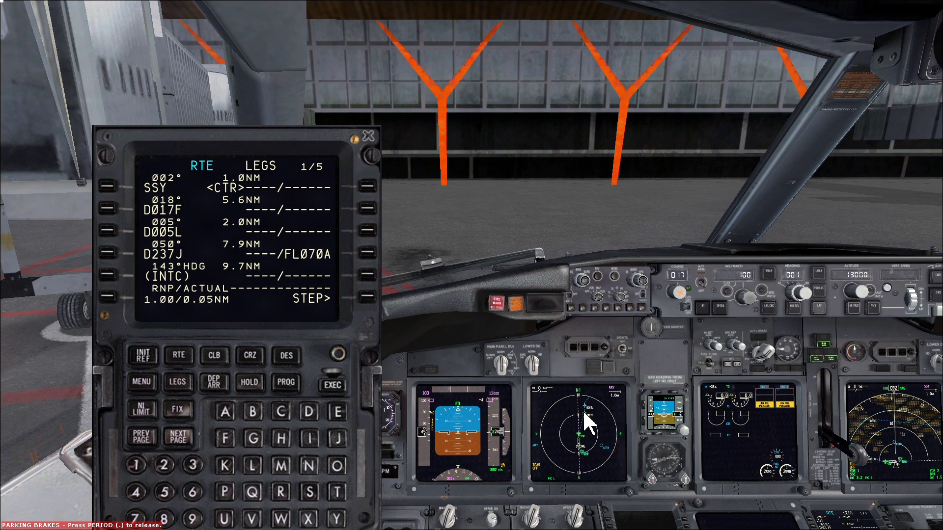
{"action": "left_click", "coordinate": [591, 437]}
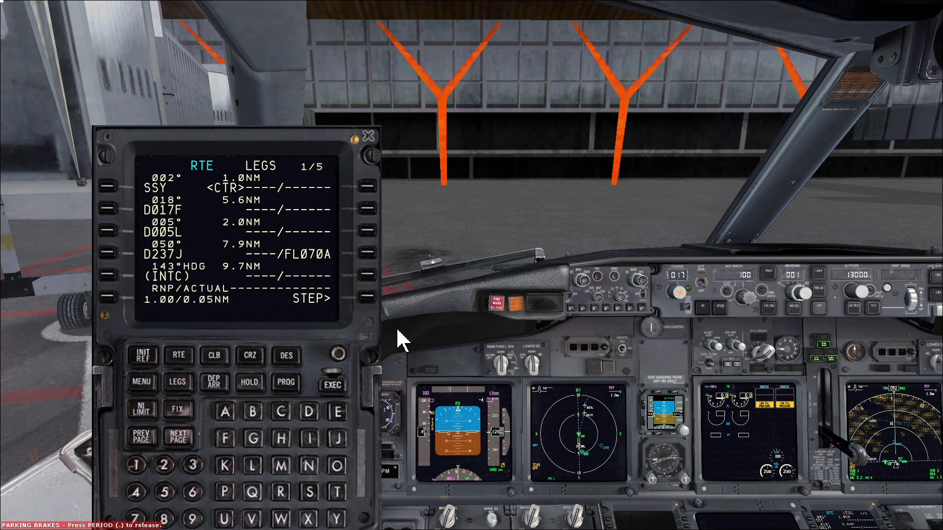
{"action": "left_click", "coordinate": [600, 429]}
{"action": "left_click", "coordinate": [533, 230]}
{"action": "left_click", "coordinate": [597, 459]}
{"action": "left_click", "coordinate": [553, 315]}
{"action": "left_click", "coordinate": [596, 458]}
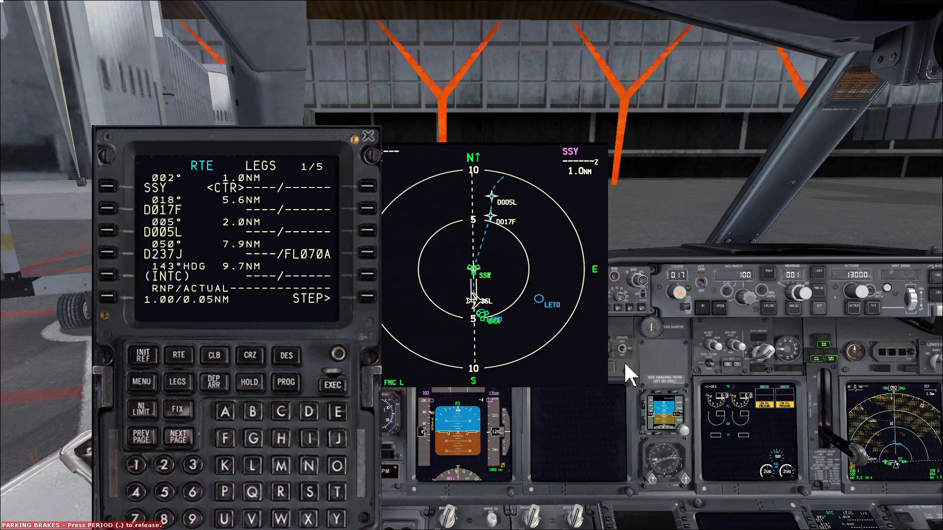
{"action": "left_click_drag", "start_coordinate": [698, 336], "coordinate": [931, 290]}
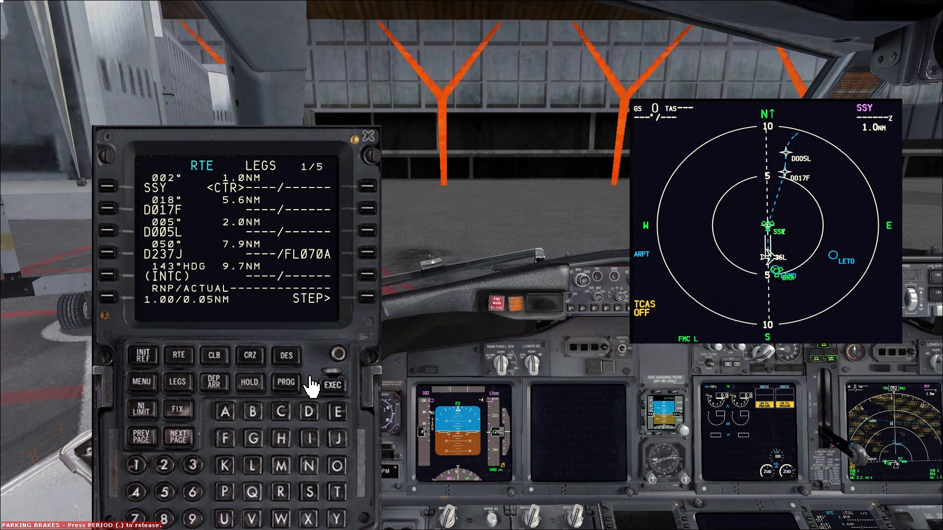
- Step the map to TILNO at 20 NM and close the discontinuity with CI06Z
{"action": "left_click", "coordinate": [178, 436]}
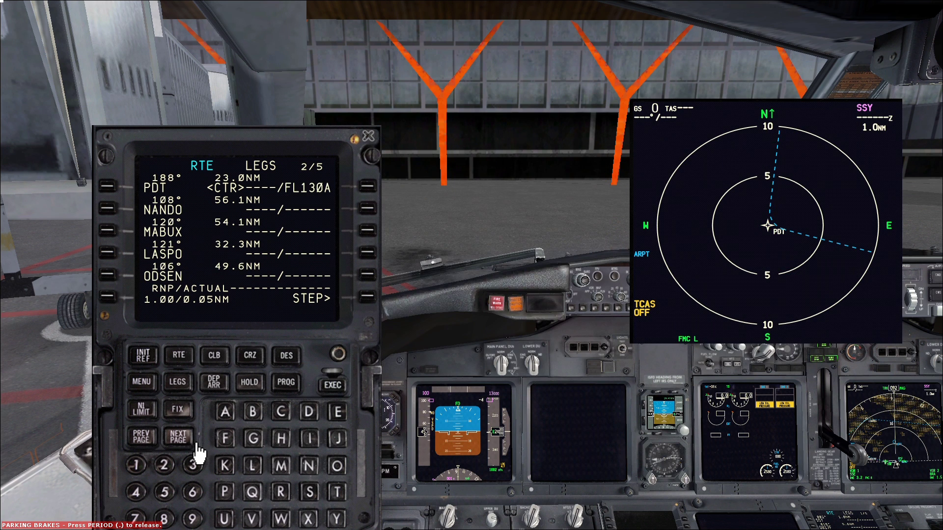
{"action": "left_click", "coordinate": [195, 444]}
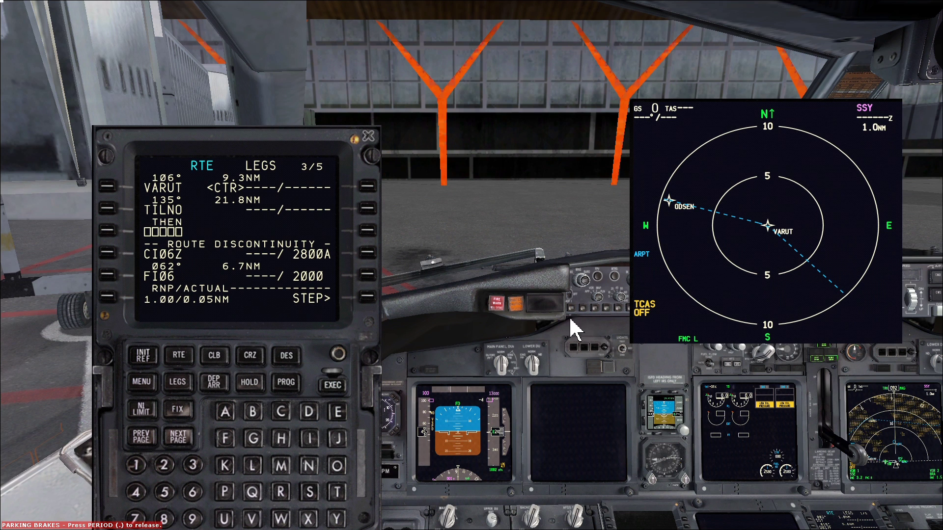
{"action": "left_click", "coordinate": [388, 303]}
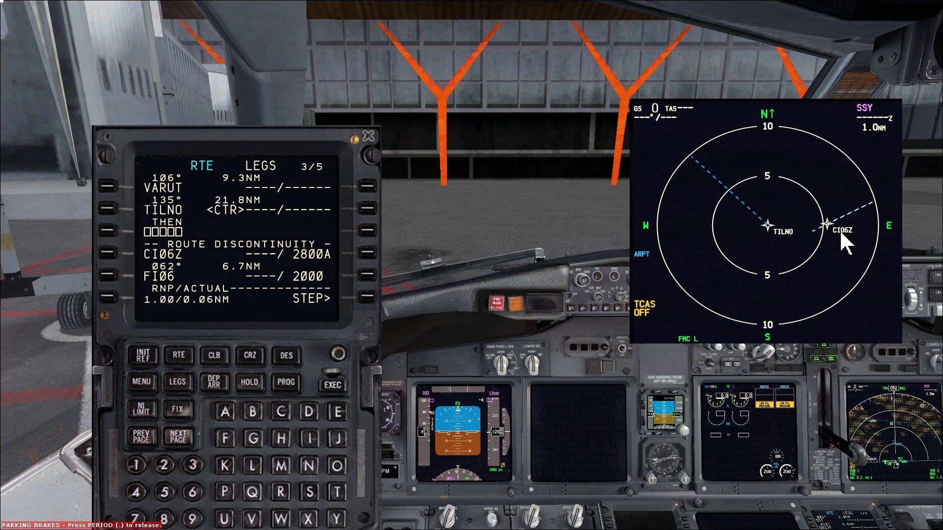
{"action": "left_click", "coordinate": [633, 302]}
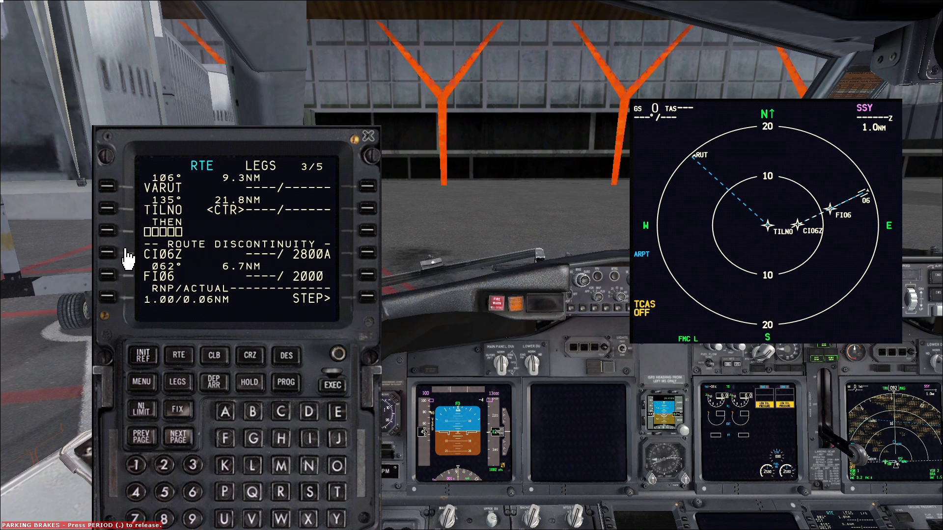
{"action": "left_click", "coordinate": [117, 234]}
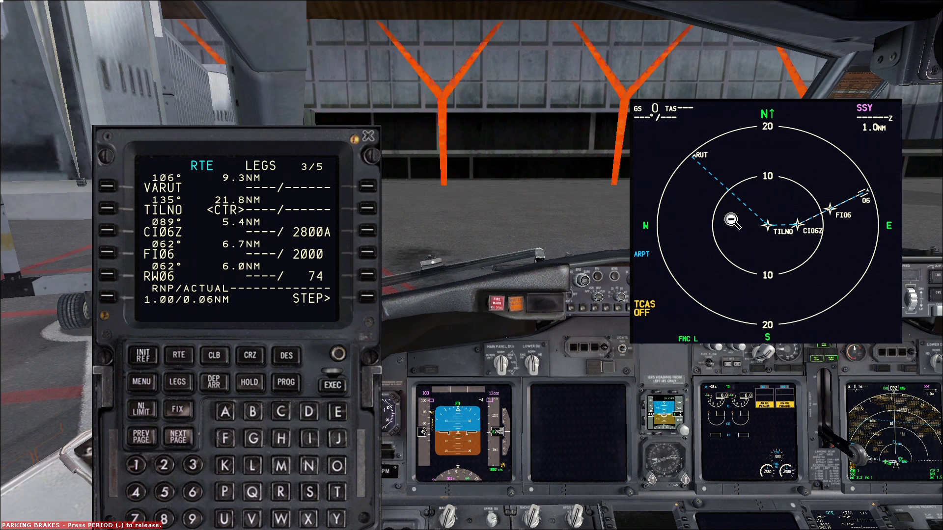
{"action": "left_click", "coordinate": [785, 212]}
- Activate the LEMD–LEIB route from the RTE page
{"action": "left_click", "coordinate": [215, 361]}
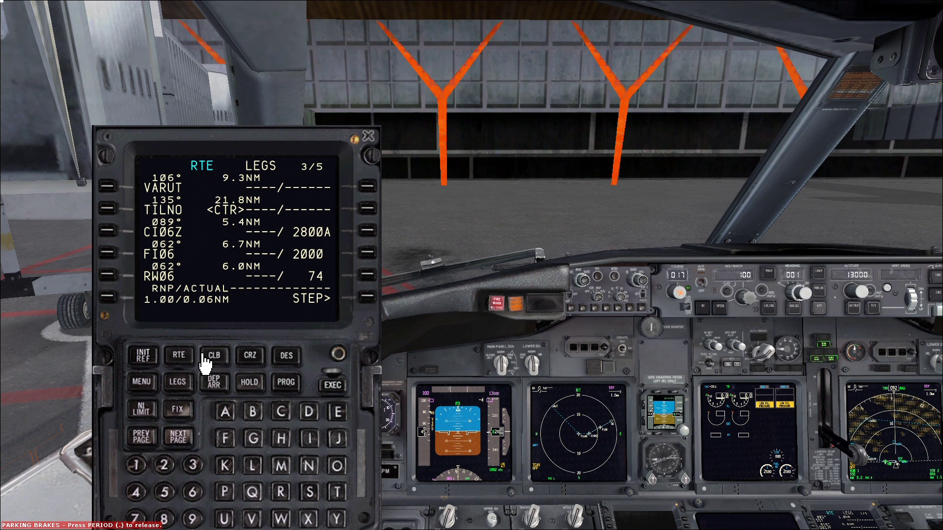
{"action": "left_click", "coordinate": [367, 297]}
{"action": "left_click_drag", "start_coordinate": [251, 158], "coordinate": [546, 116]}
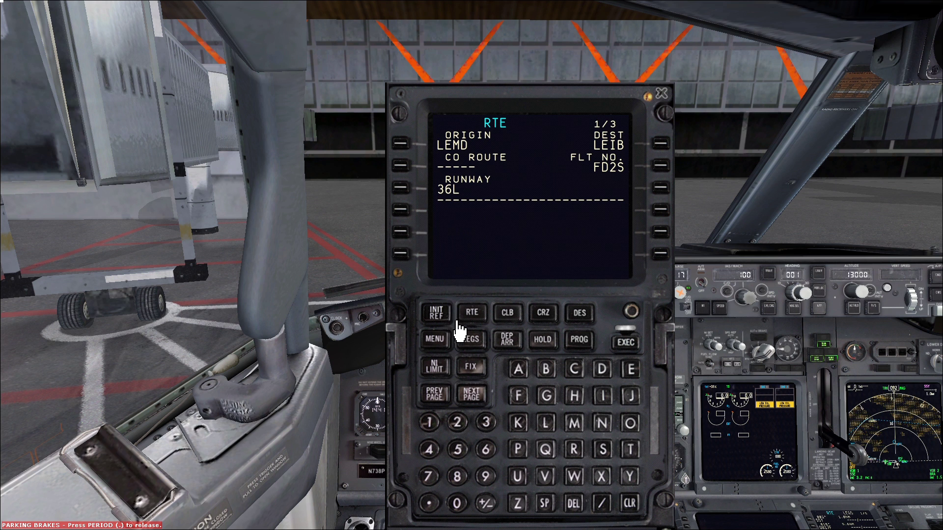
- Show the LEGS page and pop out the navigation map at 5 NM range
{"action": "left_click", "coordinate": [483, 348]}
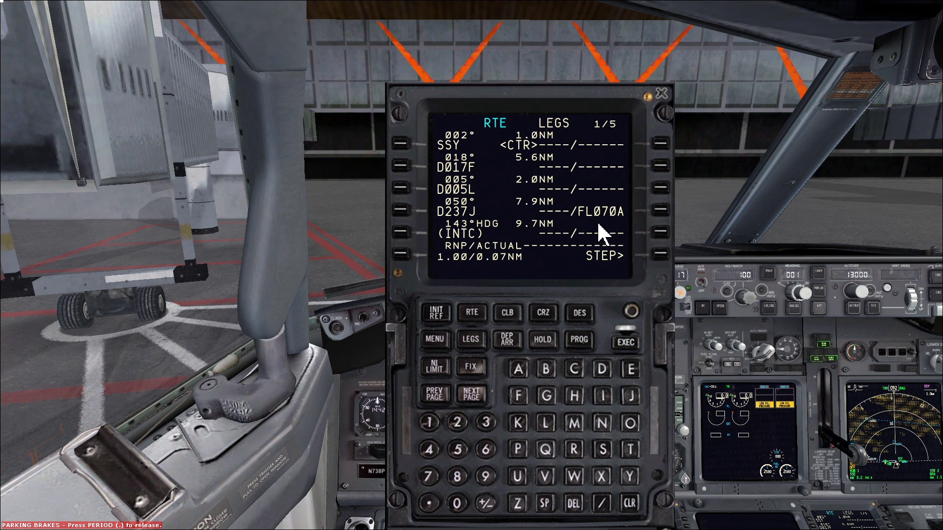
{"action": "left_click_drag", "start_coordinate": [552, 114], "coordinate": [301, 86]}
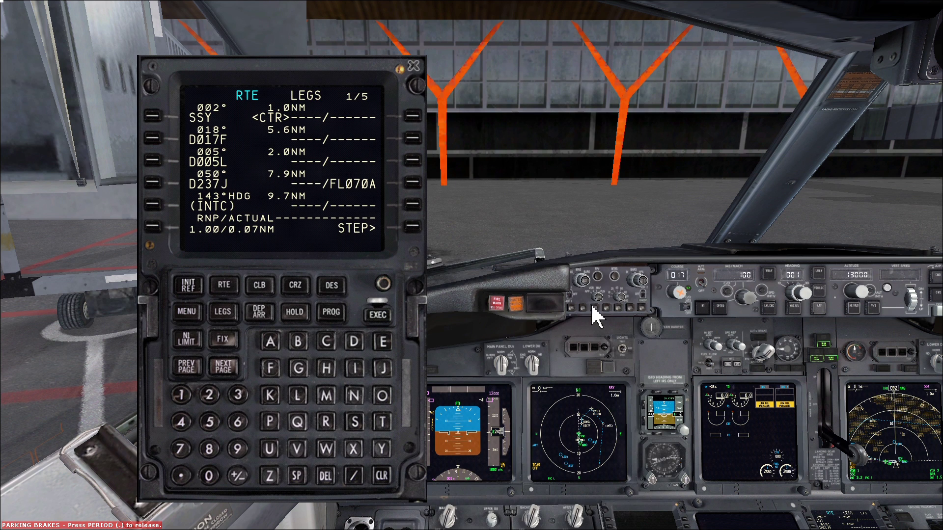
{"action": "left_click", "coordinate": [630, 313]}
{"action": "left_click", "coordinate": [630, 312]}
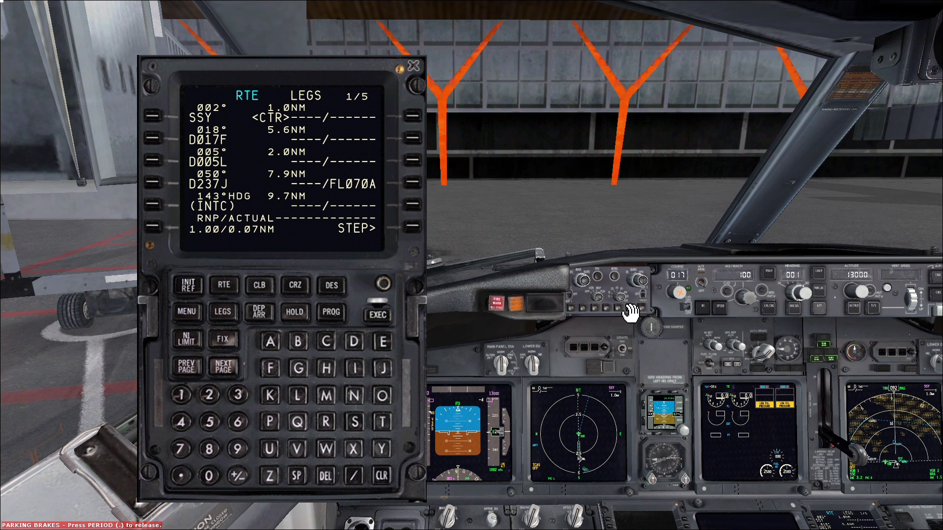
{"action": "left_click", "coordinate": [596, 436]}
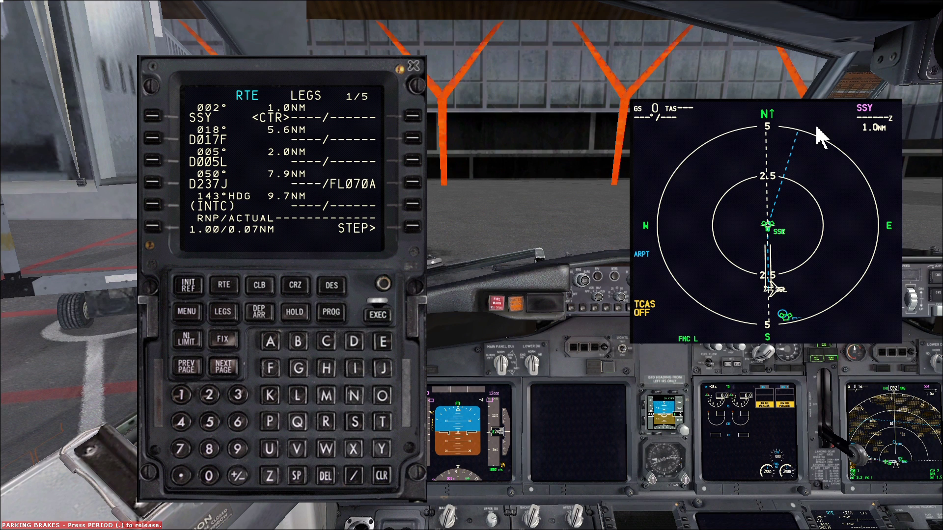
{"action": "left_click_drag", "start_coordinate": [863, 132], "coordinate": [926, 141]}
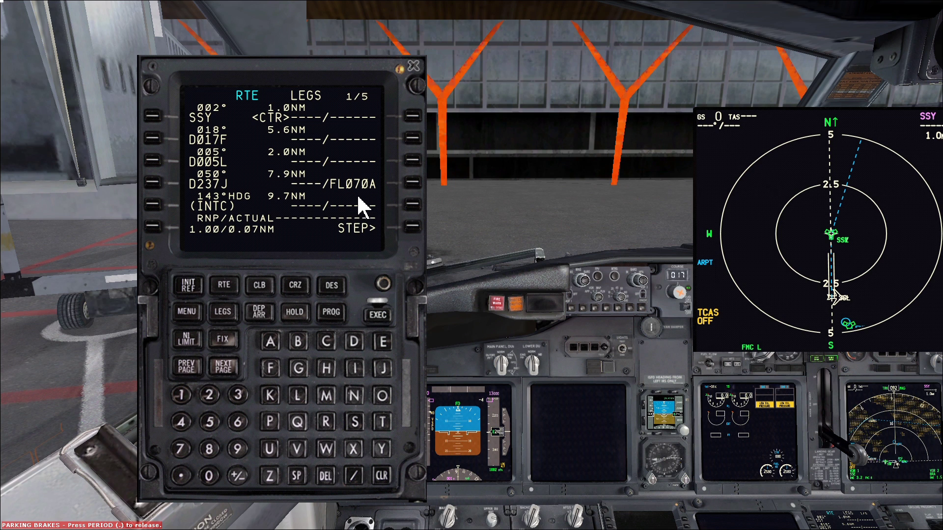
- Step the map through D017F and (INTC), then widen the range to 10 NM
{"action": "left_click", "coordinate": [421, 230]}
{"action": "left_click", "coordinate": [422, 230]}
{"action": "left_click", "coordinate": [423, 231]}
{"action": "left_click", "coordinate": [423, 231]}
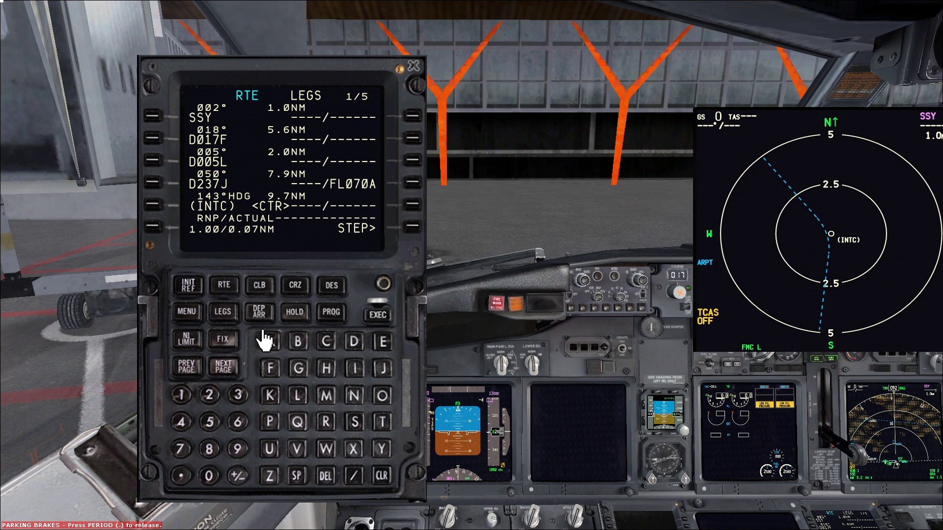
{"action": "left_click", "coordinate": [230, 368]}
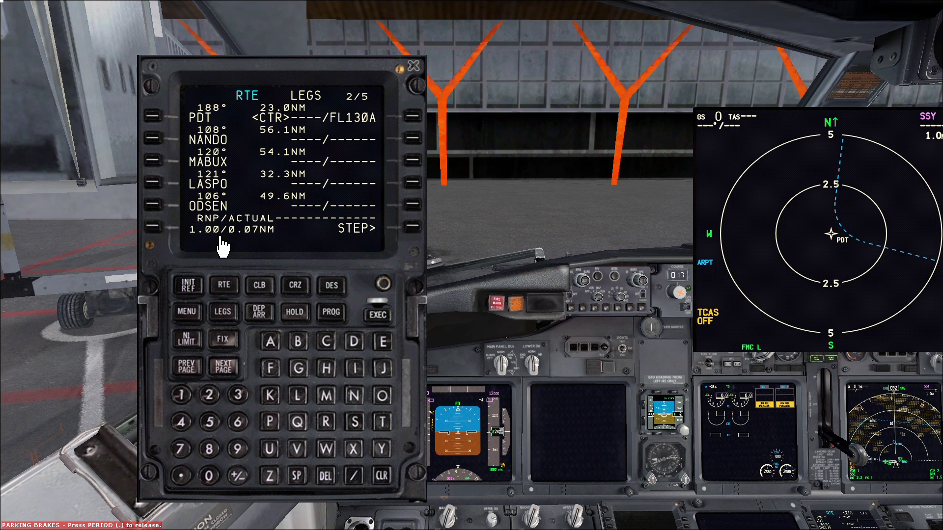
{"action": "left_click", "coordinate": [198, 372]}
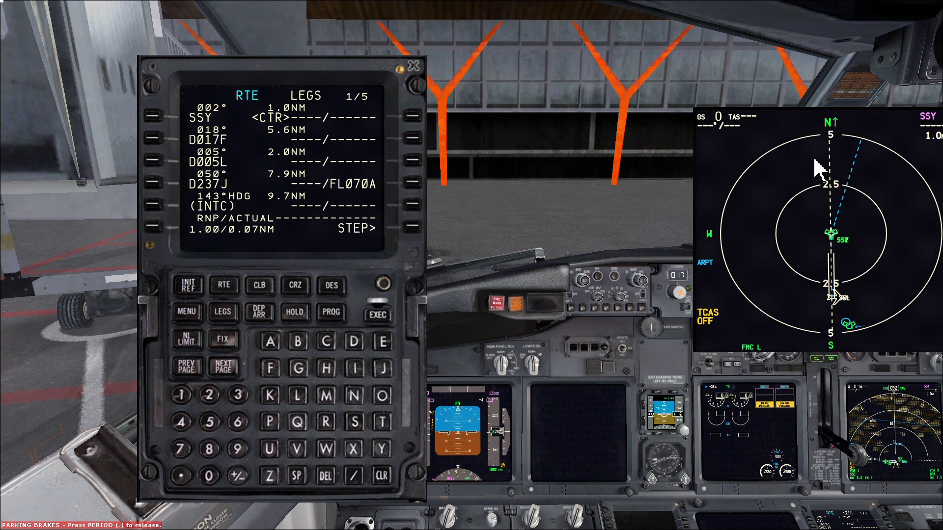
{"action": "left_click", "coordinate": [581, 204]}
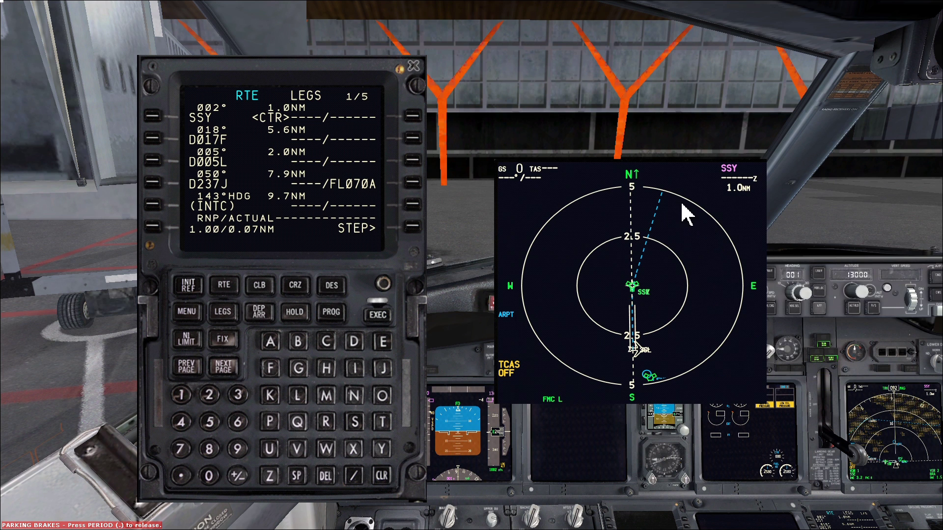
{"action": "left_click_drag", "start_coordinate": [806, 198], "coordinate": [839, 202]}
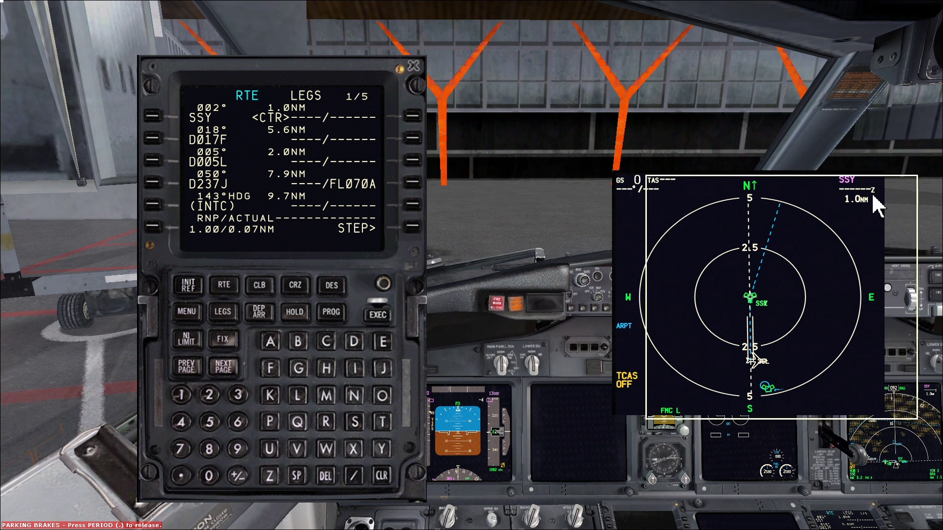
{"action": "left_click", "coordinate": [633, 311]}
- Enter 220B/ on the (INTC) leg for an at-or-below 220 kt limit, then close the map pop-up
{"action": "left_click", "coordinate": [632, 310]}
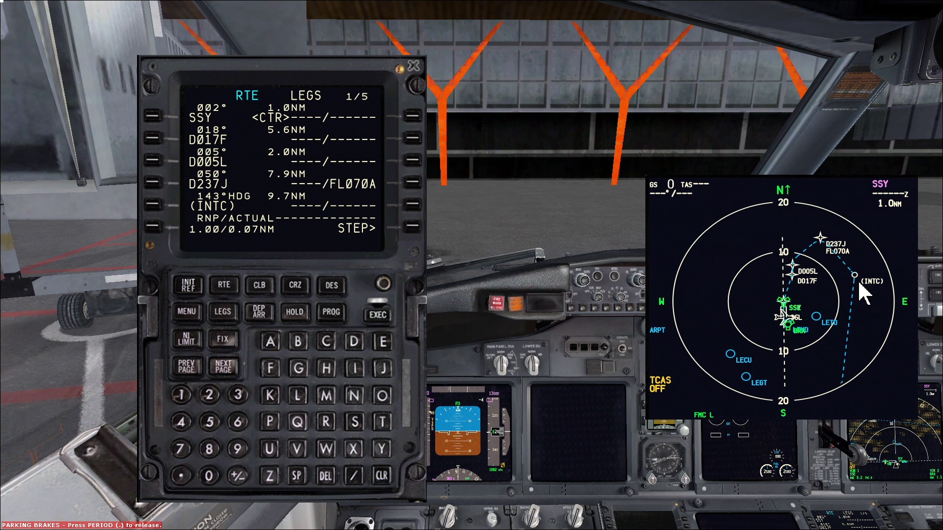
{"action": "type", "text": "220"}
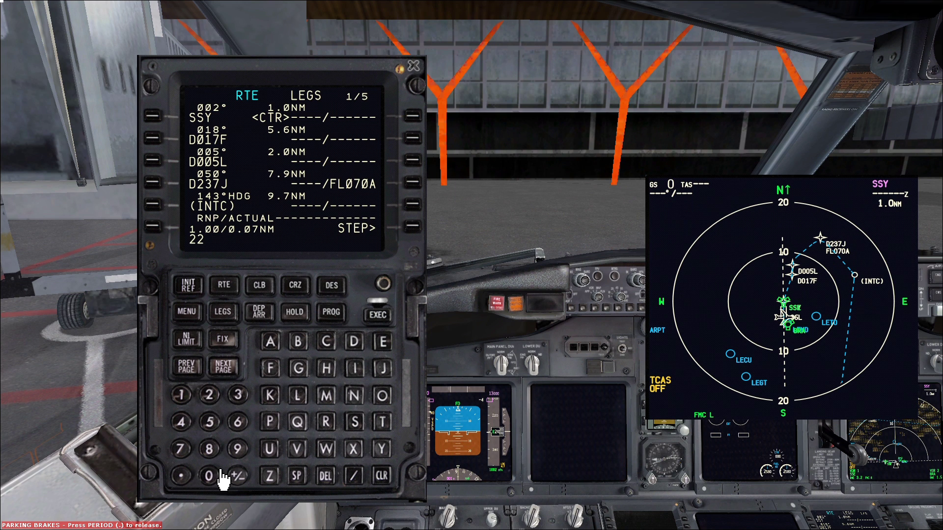
{"action": "type", "text": "B"}
{"action": "left_click", "coordinate": [363, 478]}
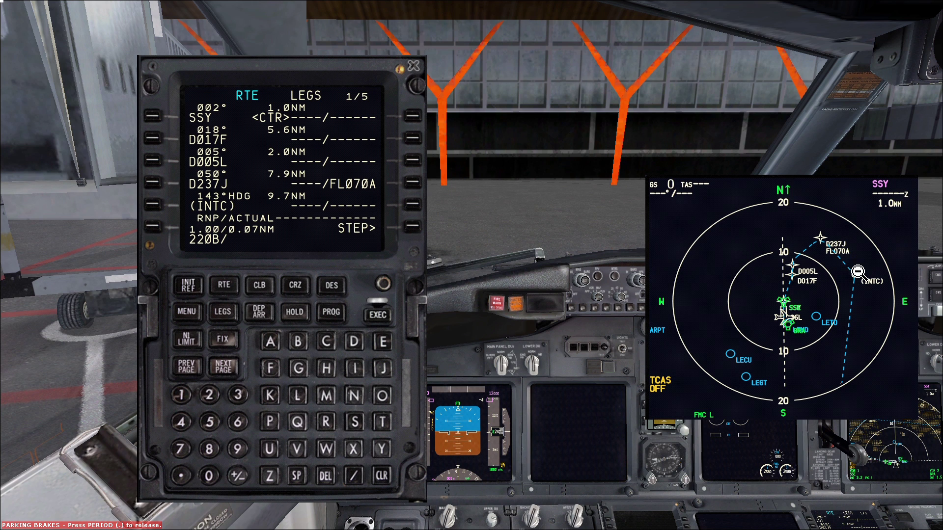
{"action": "left_click", "coordinate": [413, 204]}
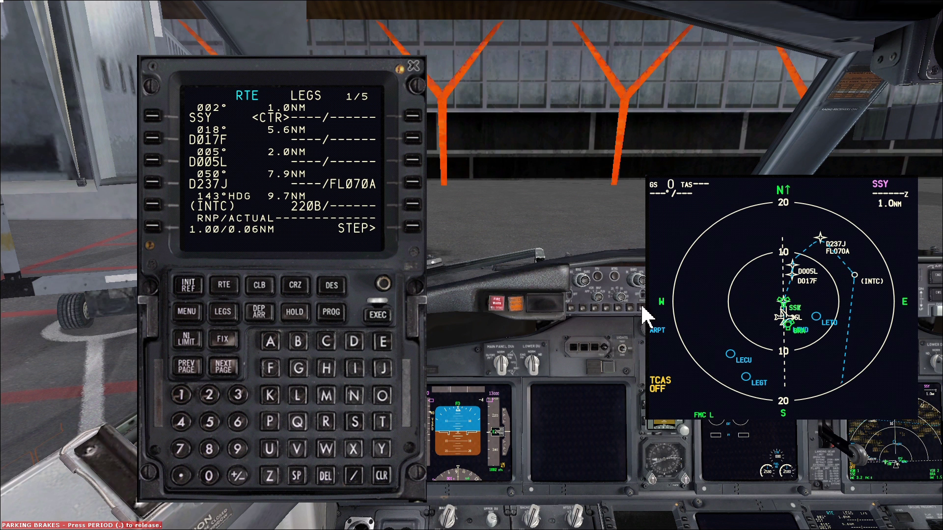
{"action": "left_click", "coordinate": [783, 307]}
{"action": "left_click_drag", "start_coordinate": [331, 72], "coordinate": [688, 88]}
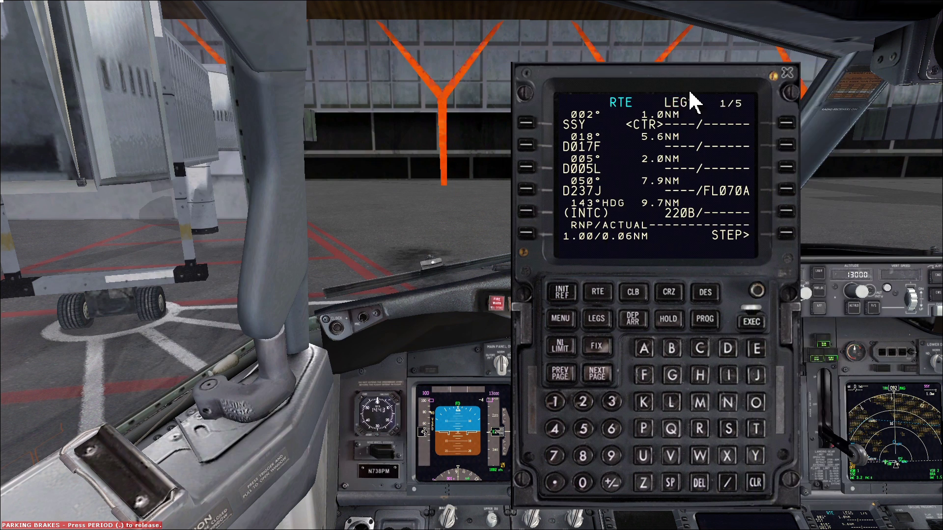
- On PERF INIT, enter zero fuel weight 61.2, giving gross weight 66.5
{"action": "left_click", "coordinate": [568, 295]}
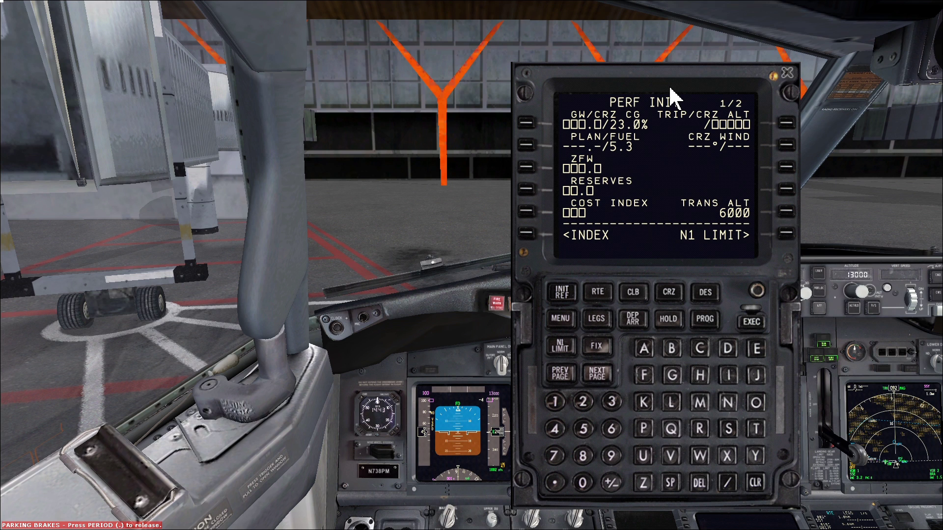
{"action": "left_click", "coordinate": [613, 431]}
{"action": "left_click", "coordinate": [560, 402]}
{"action": "left_click", "coordinate": [560, 483]}
{"action": "left_click", "coordinate": [593, 401]}
{"action": "left_click", "coordinate": [537, 179]}
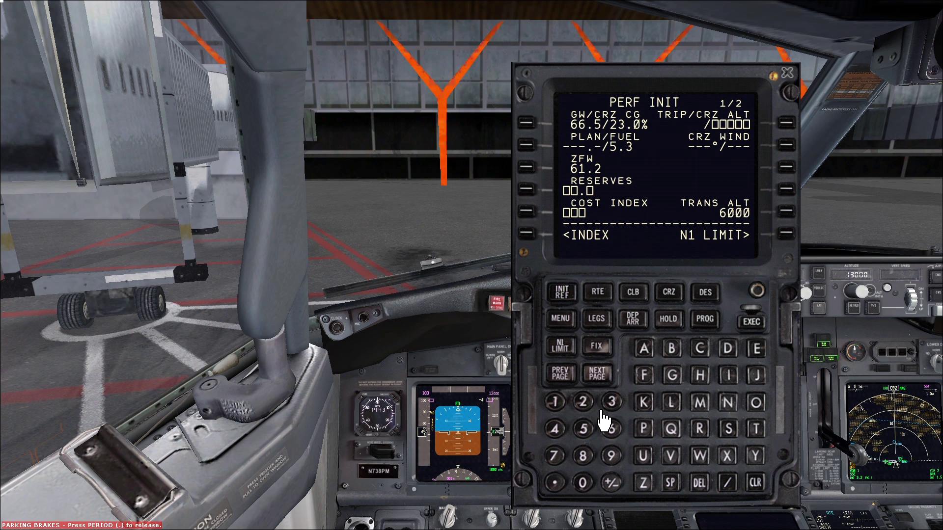
- Set fuel reserves to 2.4 on PERF INIT
{"action": "left_click", "coordinate": [584, 404]}
{"action": "left_click", "coordinate": [558, 484]}
{"action": "left_click", "coordinate": [560, 431]}
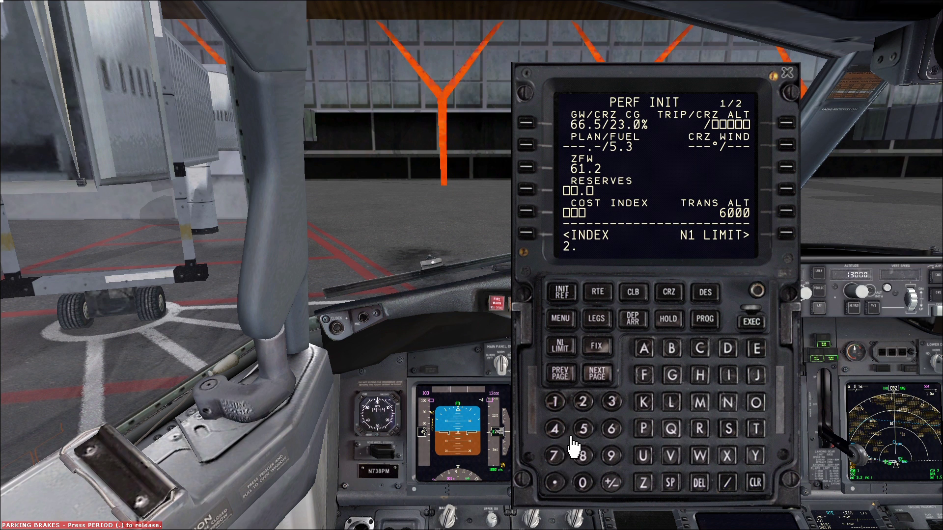
{"action": "left_click", "coordinate": [543, 192]}
- Set the cost index to 30
{"action": "left_click", "coordinate": [607, 402]}
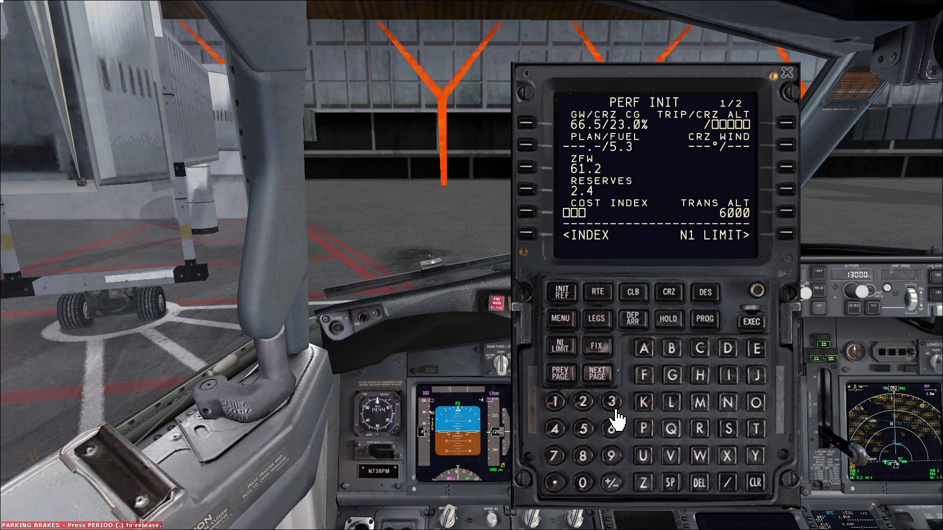
{"action": "left_click", "coordinate": [587, 486]}
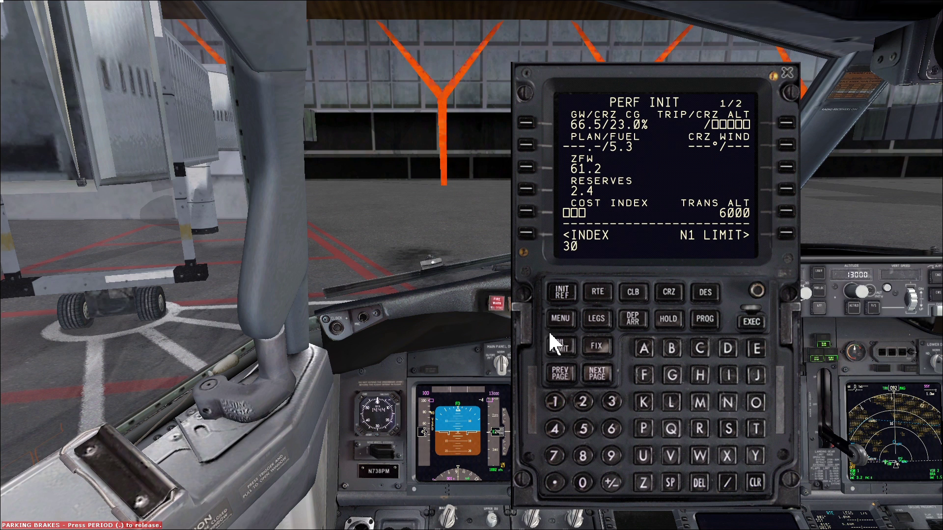
{"action": "left_click", "coordinate": [528, 211]}
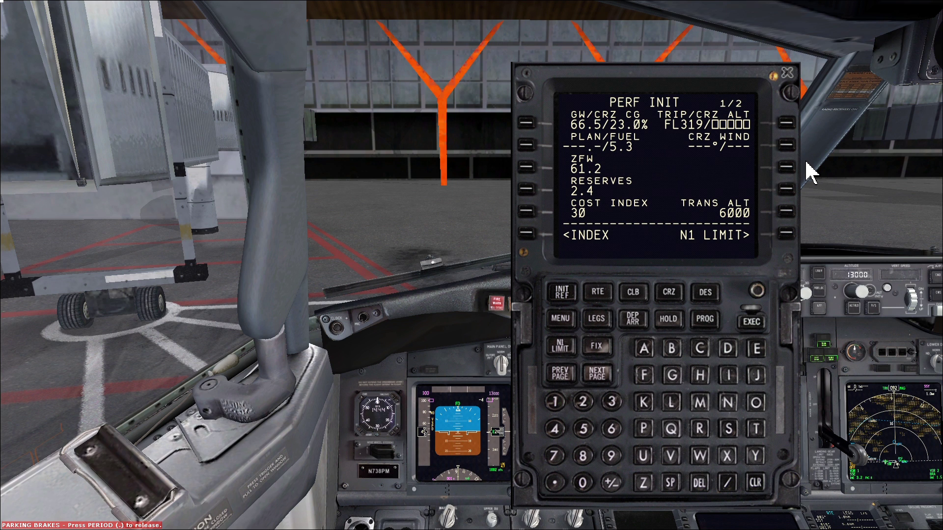
- Set the cruise altitude to FL280
{"action": "type", "text": "/"}
{"action": "key", "text": "BackSpace"}
{"action": "type", "text": "280"}
{"action": "left_click", "coordinate": [798, 127]}
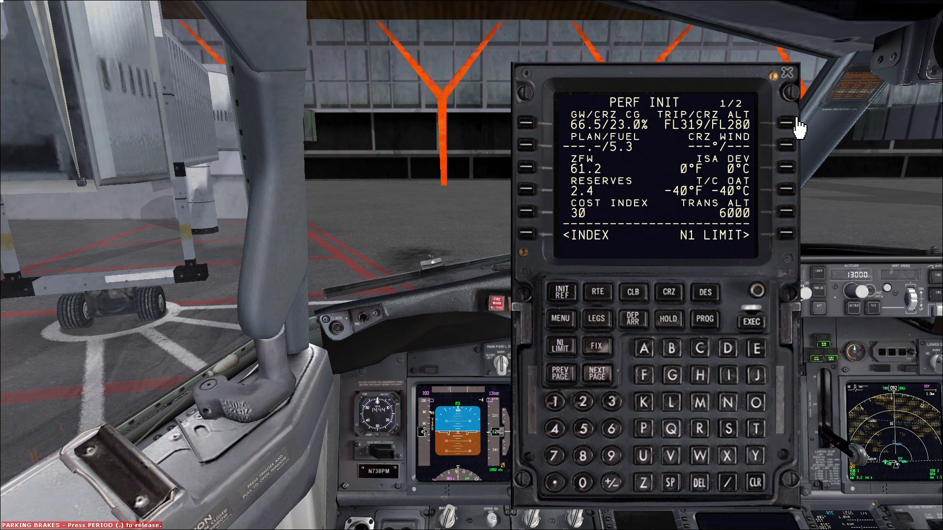
- Enter cruise wind 286°/24 on PERF INIT
{"action": "left_click", "coordinate": [761, 167]}
{"action": "type", "text": "28"}
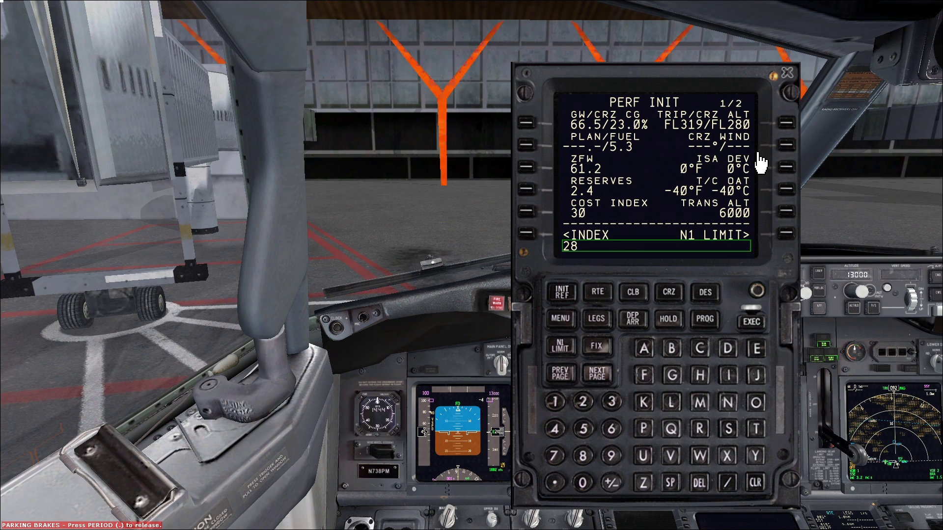
{"action": "type", "text": "6°/ 24"}
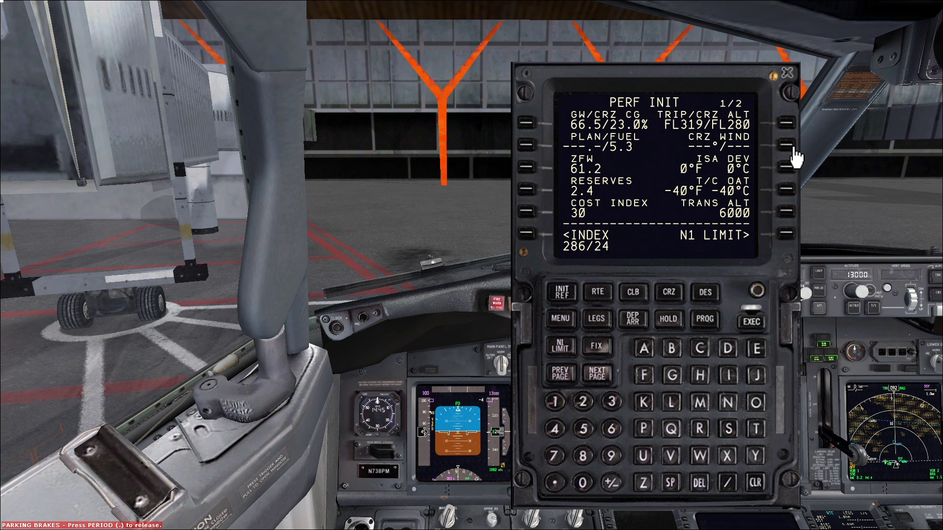
{"action": "left_click", "coordinate": [792, 147]}
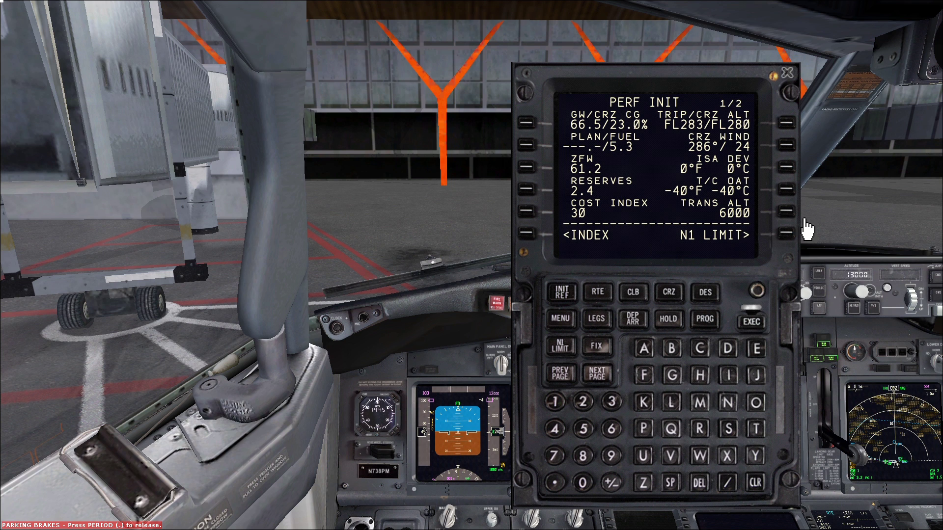
- Raise the transition altitude from 6000 to 13000, then bring up the N1 LIMIT page
{"action": "type", "text": "13"}
{"action": "left_click", "coordinate": [593, 488]}
{"action": "left_click", "coordinate": [593, 489]}
{"action": "left_click", "coordinate": [594, 488]}
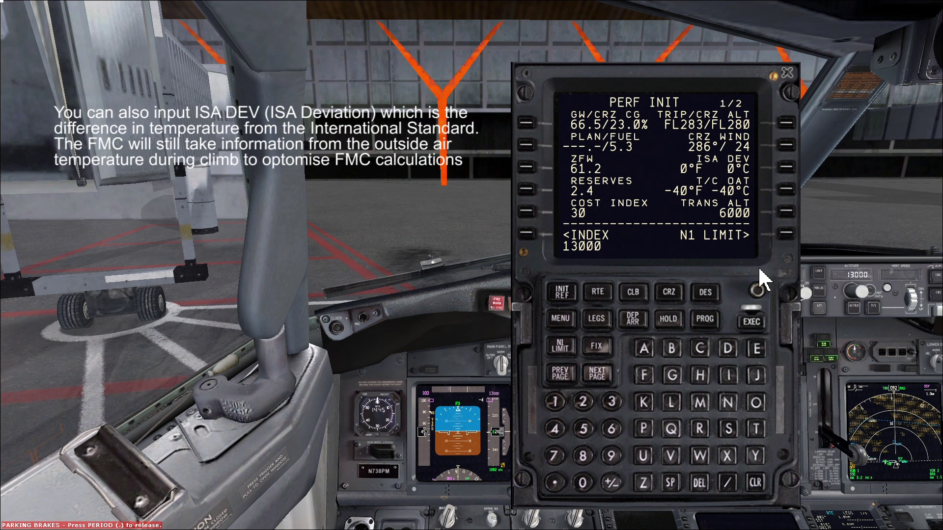
{"action": "left_click", "coordinate": [787, 212]}
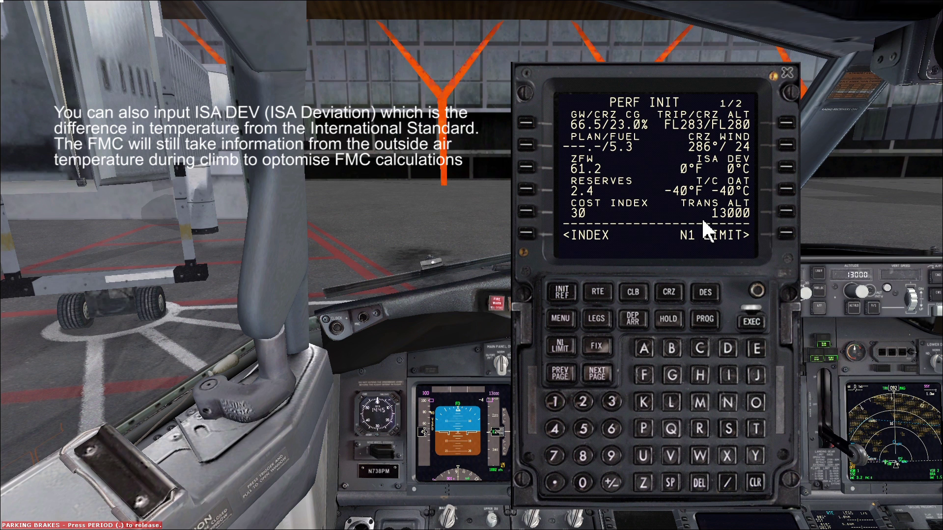
{"action": "left_click", "coordinate": [486, 460]}
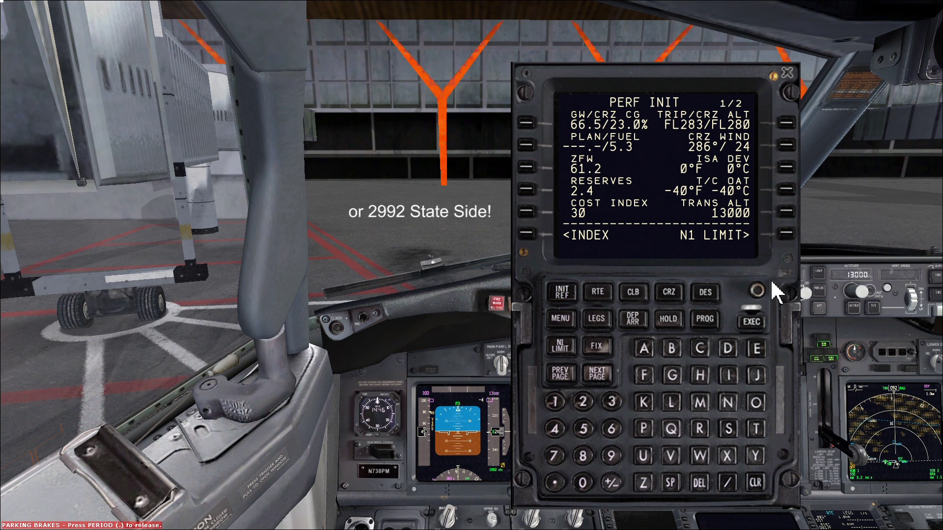
{"action": "left_click", "coordinate": [786, 234]}
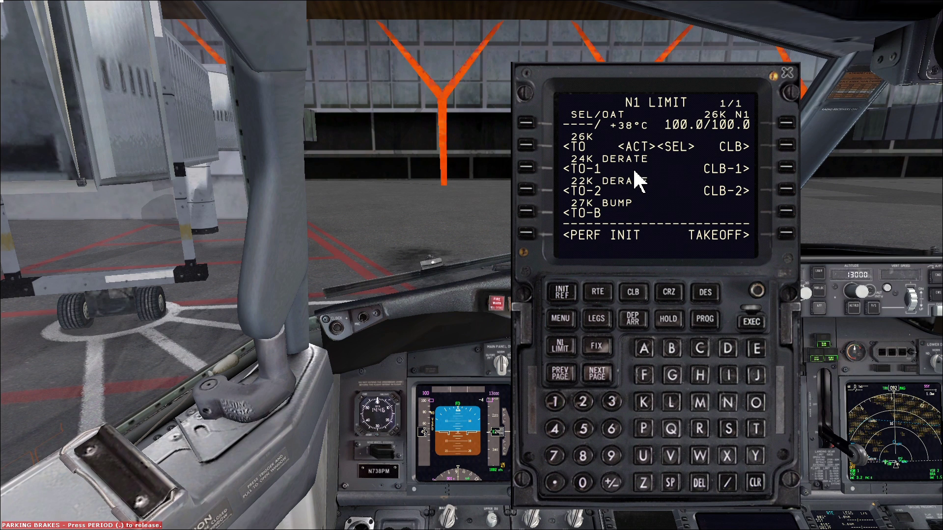
- On TAKEOFF REF, set flaps 5 for QRH V-speeds 139/141/147, then return to PERF INIT
{"action": "left_click", "coordinate": [796, 245]}
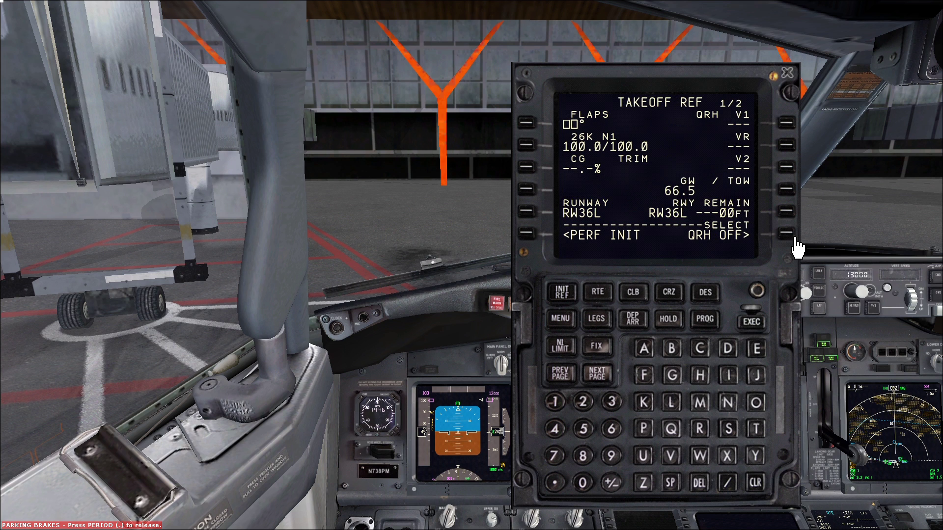
{"action": "left_click", "coordinate": [601, 434]}
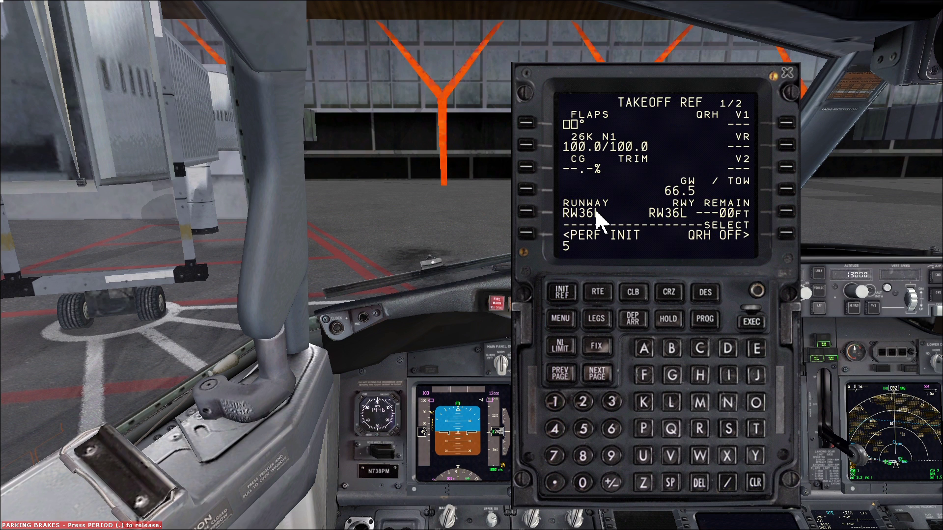
{"action": "left_click", "coordinate": [543, 127]}
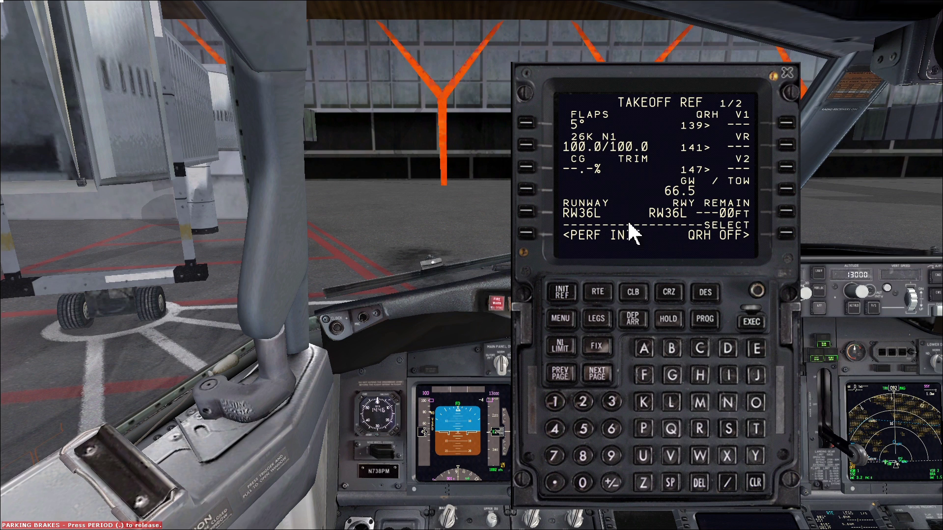
{"action": "key", "text": "shift+KP_8"}
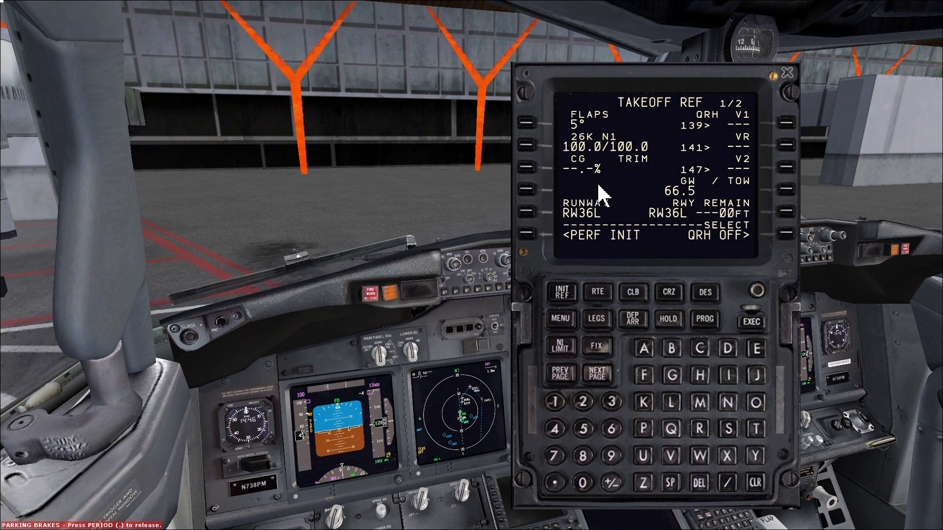
{"action": "left_click", "coordinate": [576, 294]}
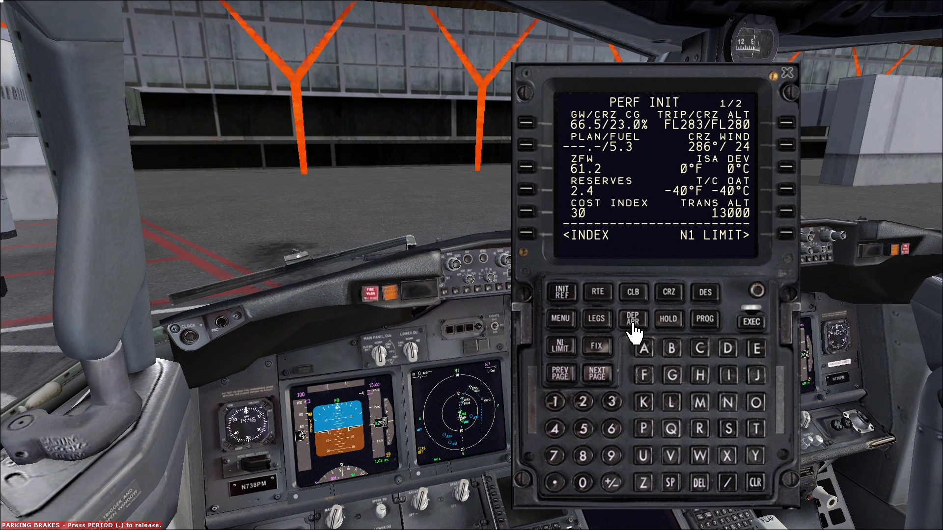
- Check both LEMD–LEIB route pages and PROG, then activate the route with EXEC
{"action": "left_click", "coordinate": [614, 295]}
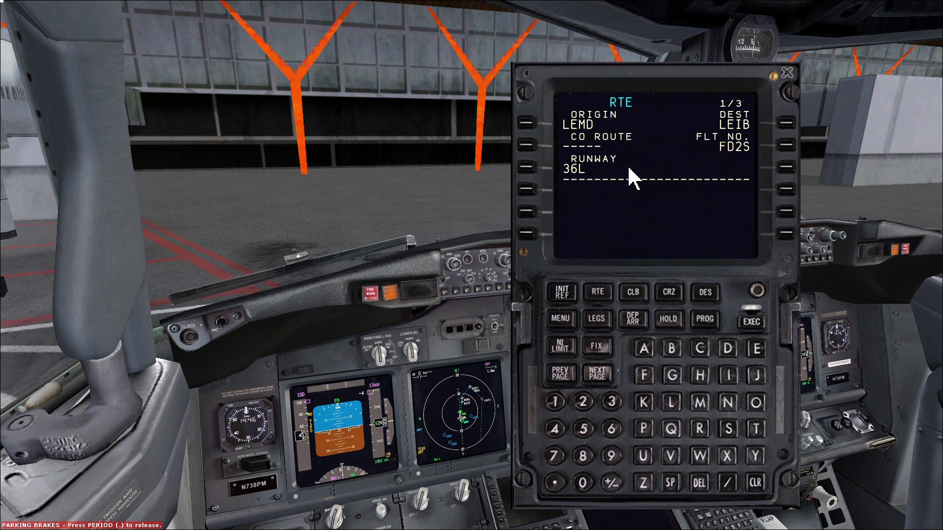
{"action": "left_click", "coordinate": [614, 373]}
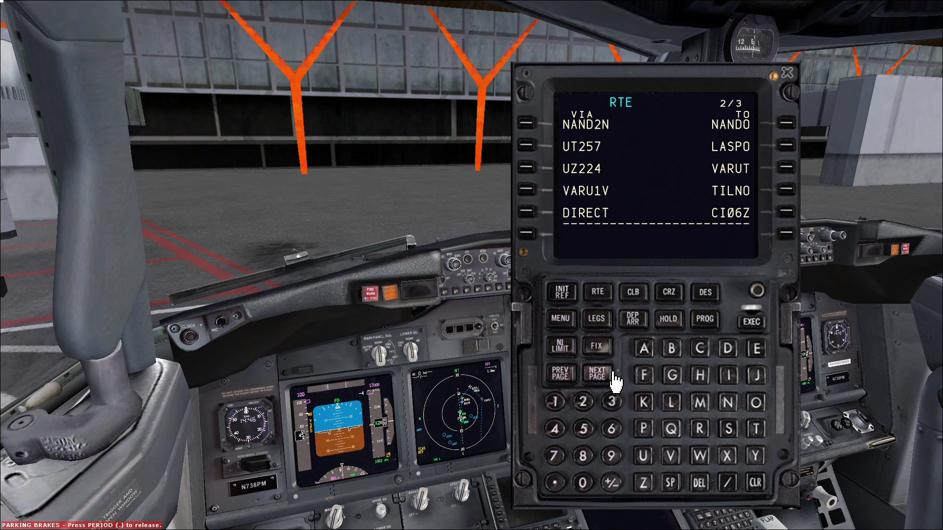
{"action": "left_click", "coordinate": [705, 320]}
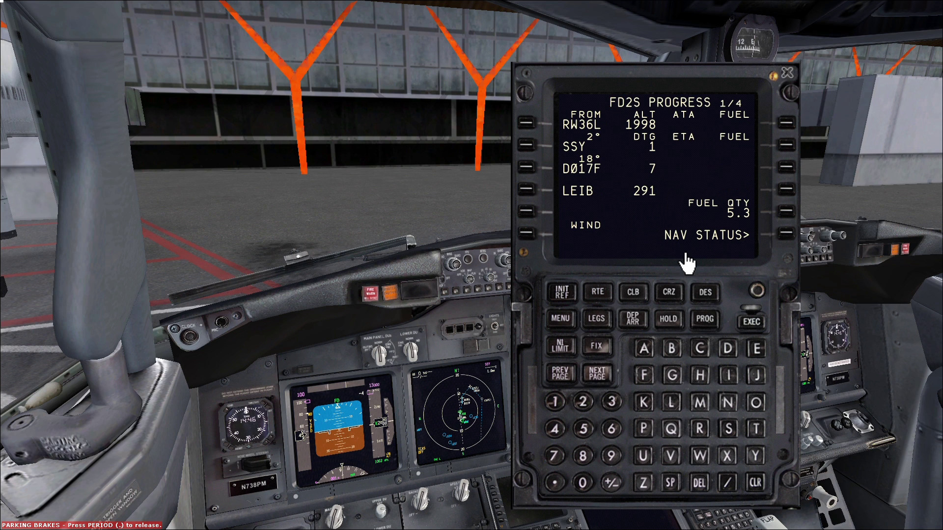
{"action": "left_click", "coordinate": [605, 293]}
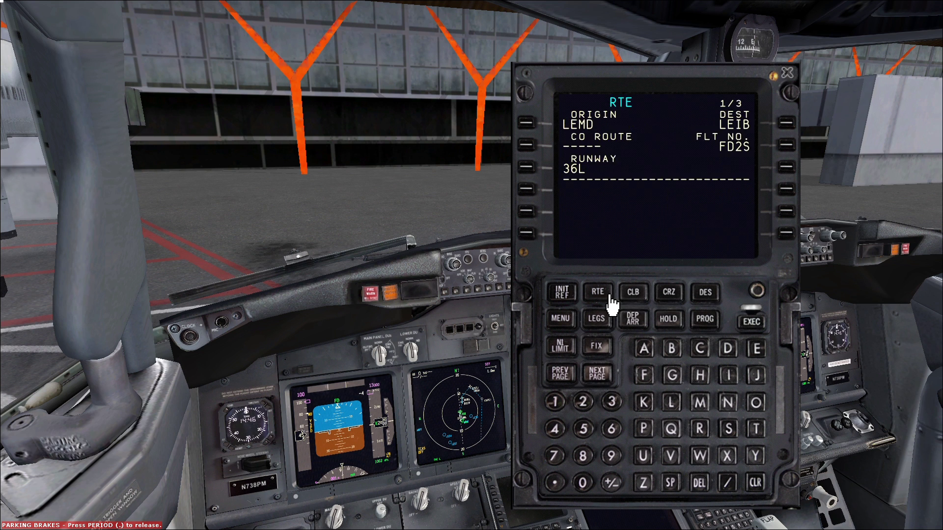
{"action": "left_click", "coordinate": [752, 328]}
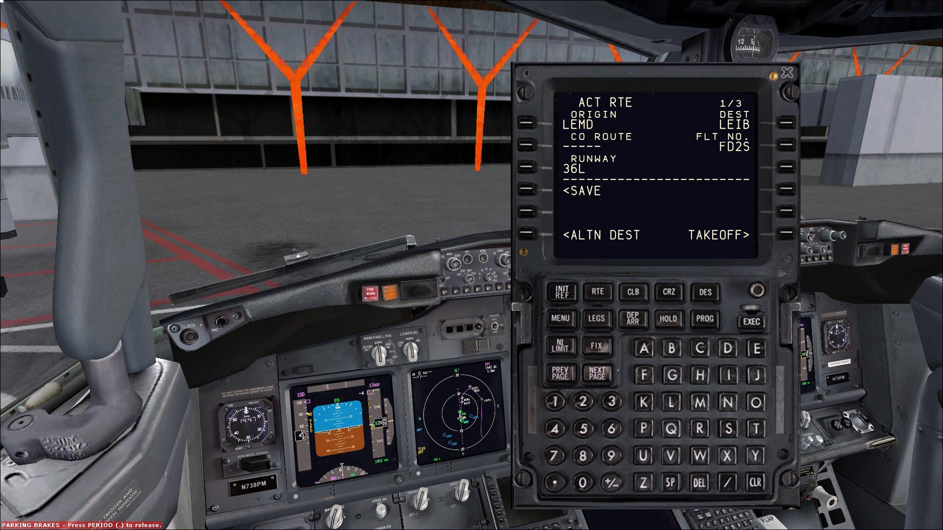
{"action": "left_click", "coordinate": [577, 294]}
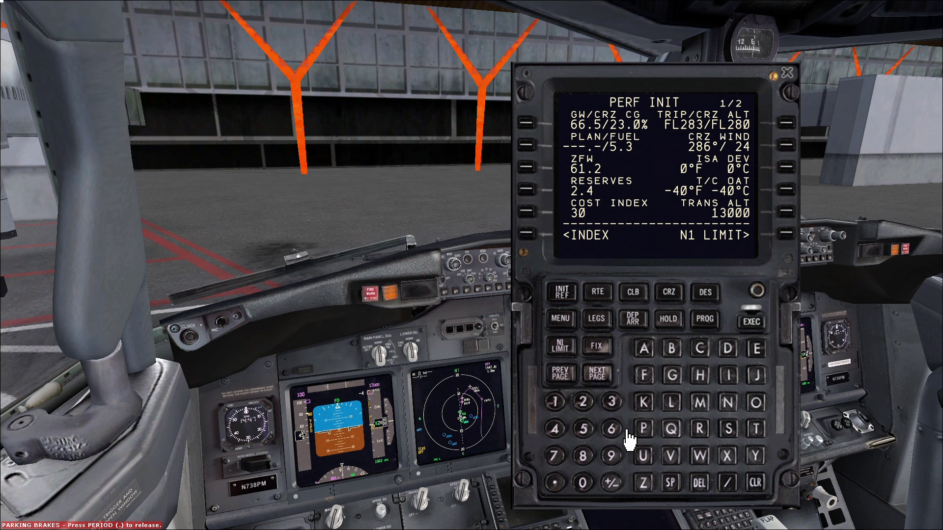
- Change zero fuel weight to 61.5 (gross weight 66.8), execute, and go to N1 LIMIT
{"action": "left_click", "coordinate": [607, 431]}
{"action": "left_click", "coordinate": [563, 408]}
{"action": "left_click", "coordinate": [555, 483]}
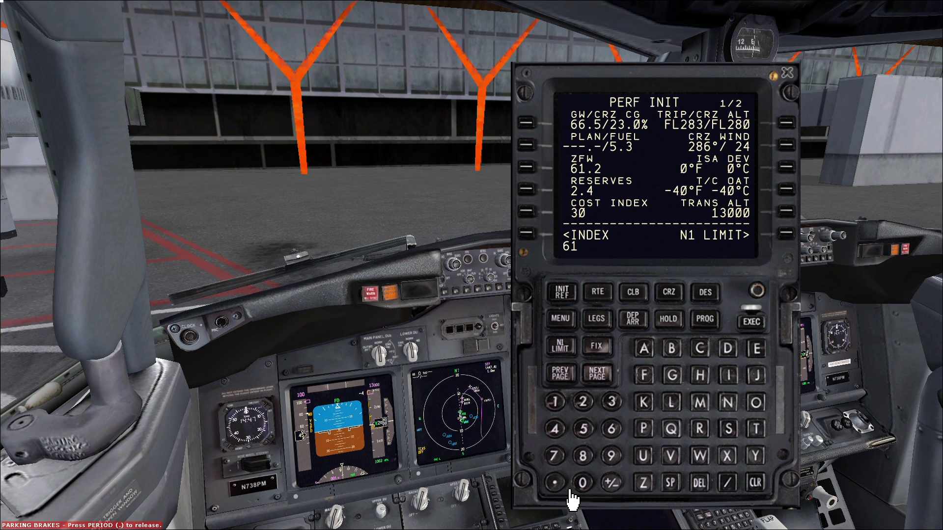
{"action": "type", "text": "5"}
{"action": "left_click", "coordinate": [536, 169]}
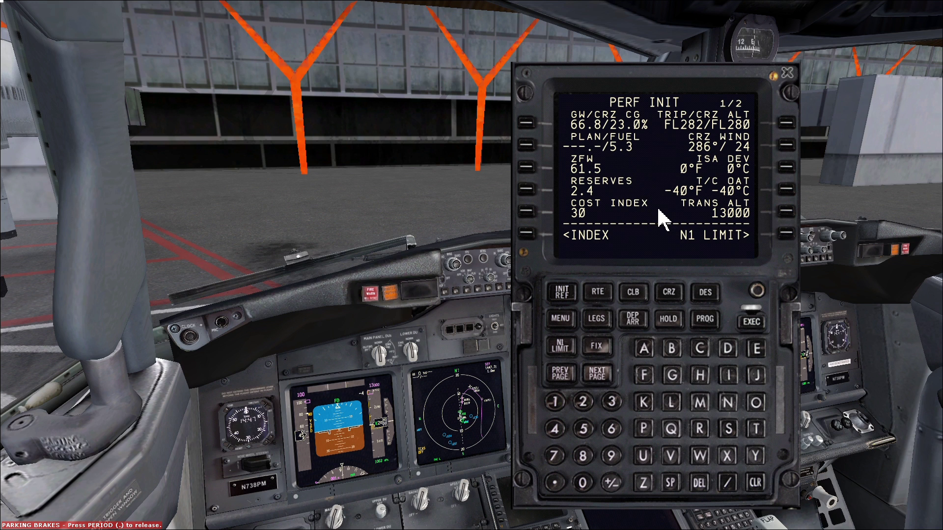
{"action": "left_click", "coordinate": [766, 339]}
{"action": "left_click", "coordinate": [788, 238]}
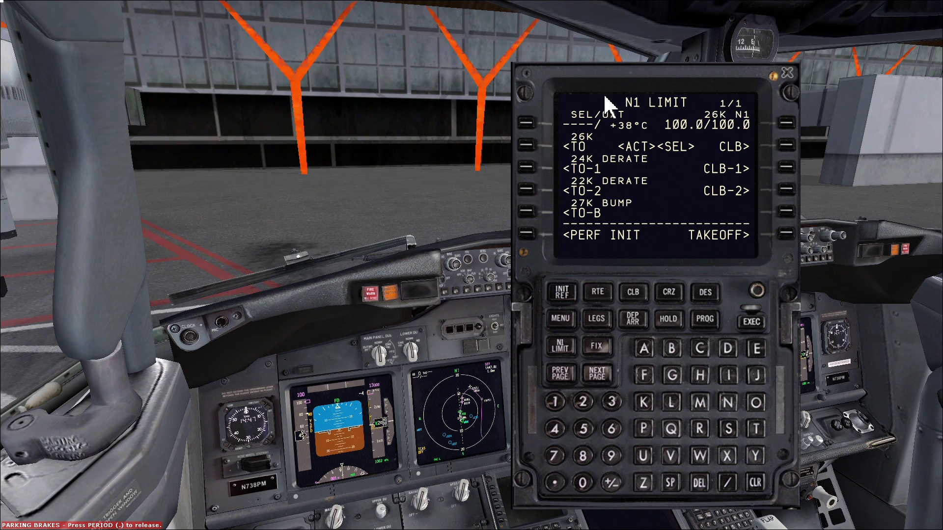
- Briefly check the EICAS and enlarged PFD, then settle the FMC window near screen centre
{"action": "left_click_drag", "start_coordinate": [678, 99], "coordinate": [329, 101]}
{"action": "scroll", "coordinate": [711, 152], "scroll_direction": "up", "scroll_amount": 2}
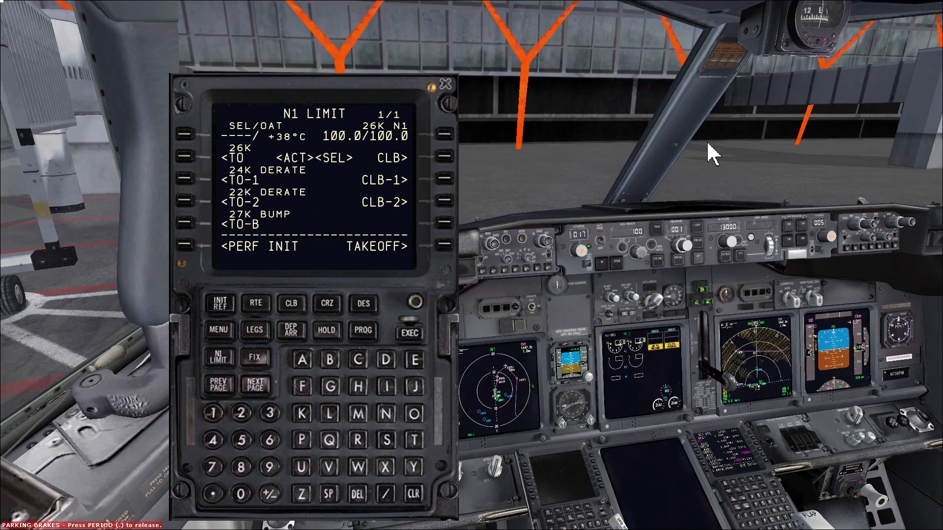
{"action": "left_click", "coordinate": [661, 334]}
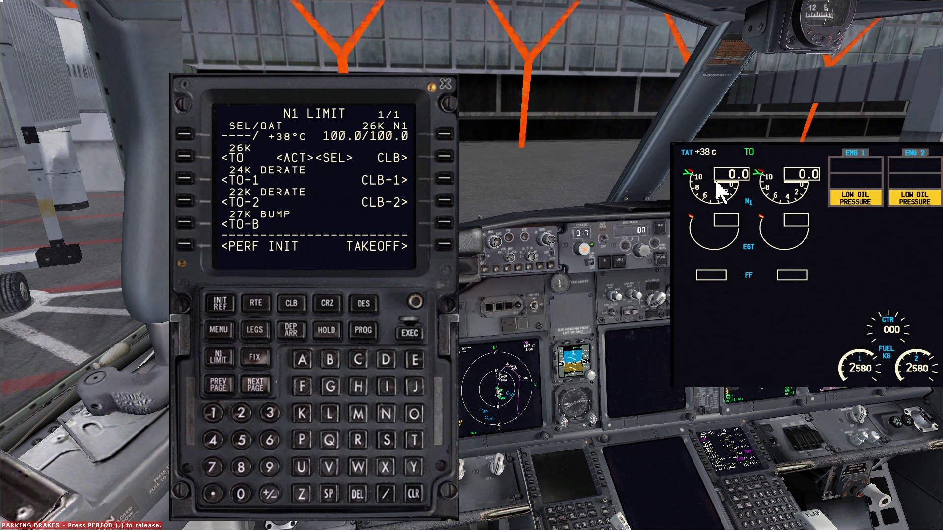
{"action": "left_click", "coordinate": [806, 250]}
{"action": "left_click_drag", "start_coordinate": [346, 97], "coordinate": [638, 43]}
{"action": "left_click", "coordinate": [374, 402]}
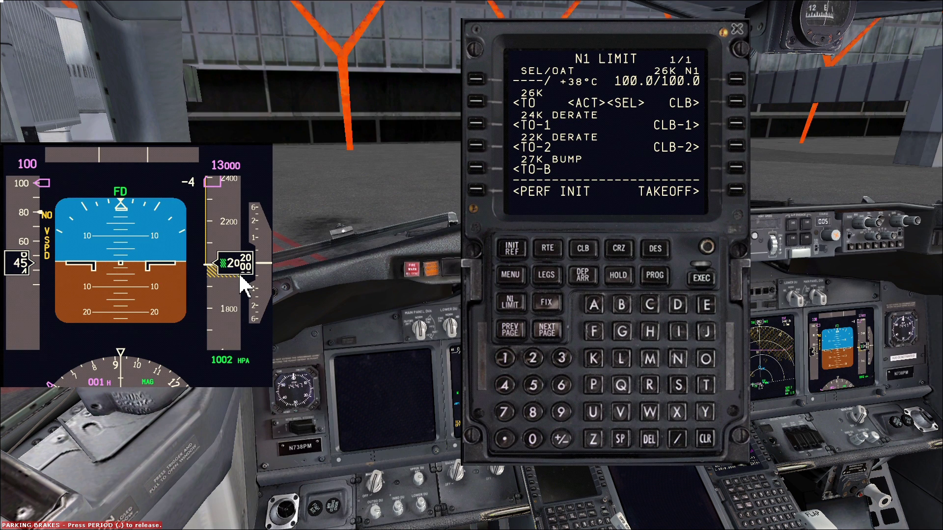
{"action": "left_click", "coordinate": [165, 230]}
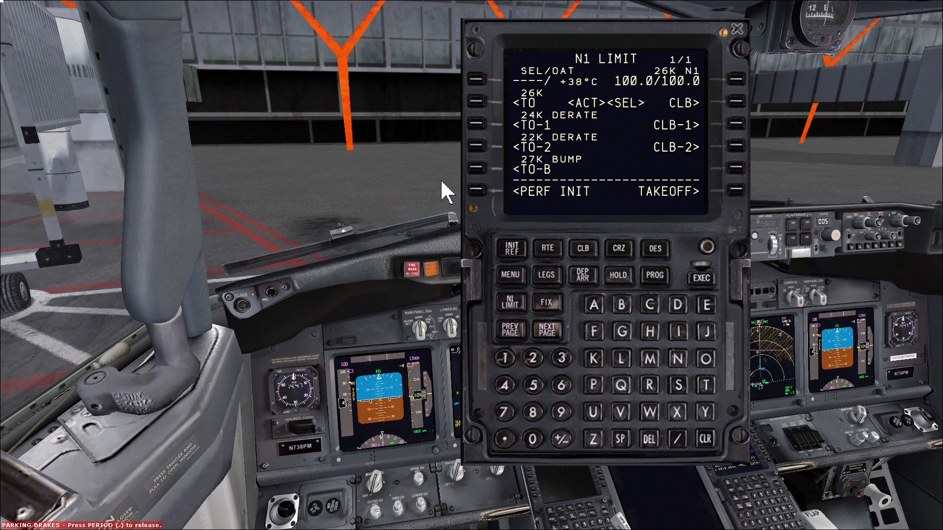
{"action": "left_click_drag", "start_coordinate": [642, 42], "coordinate": [612, 81]}
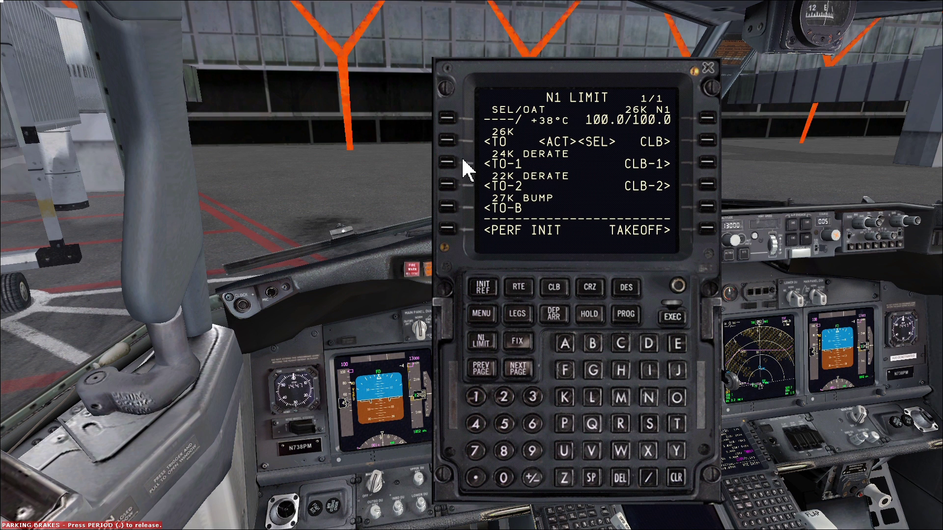
- Try the 24K and 22K derates, then reselect full 26K takeoff thrust
{"action": "left_click", "coordinate": [447, 163]}
{"action": "left_click", "coordinate": [447, 185]}
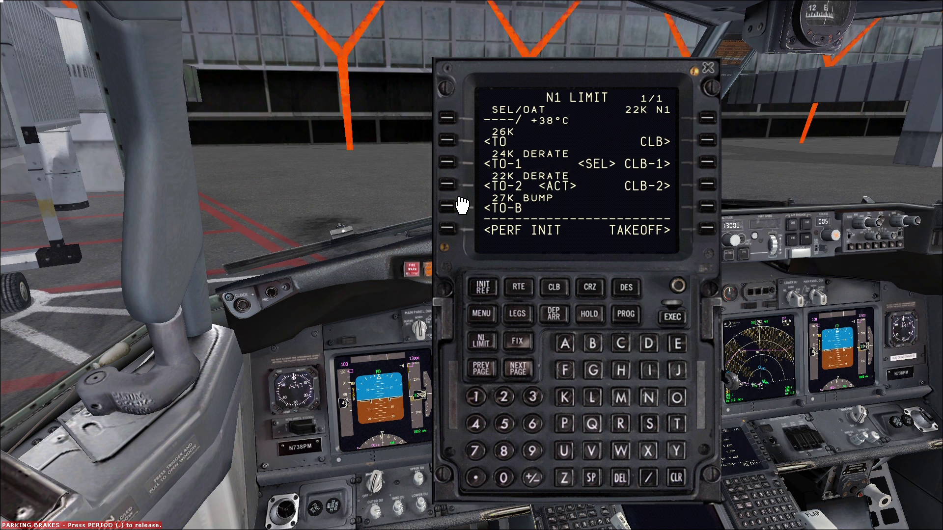
{"action": "left_click", "coordinate": [455, 150]}
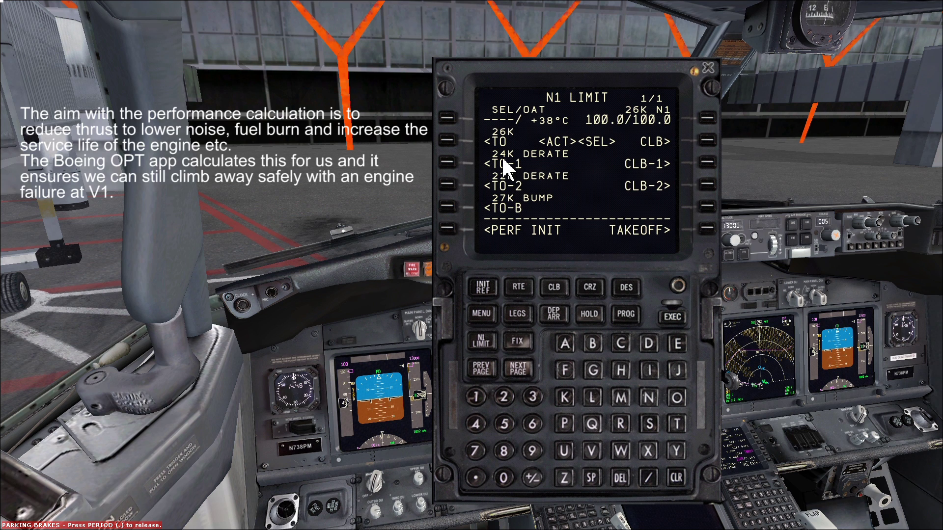
- Enter a 48°C assumed temperature, reducing takeoff N1 to 98.5/98.5
{"action": "left_click", "coordinate": [484, 426]}
{"action": "left_click", "coordinate": [504, 450]}
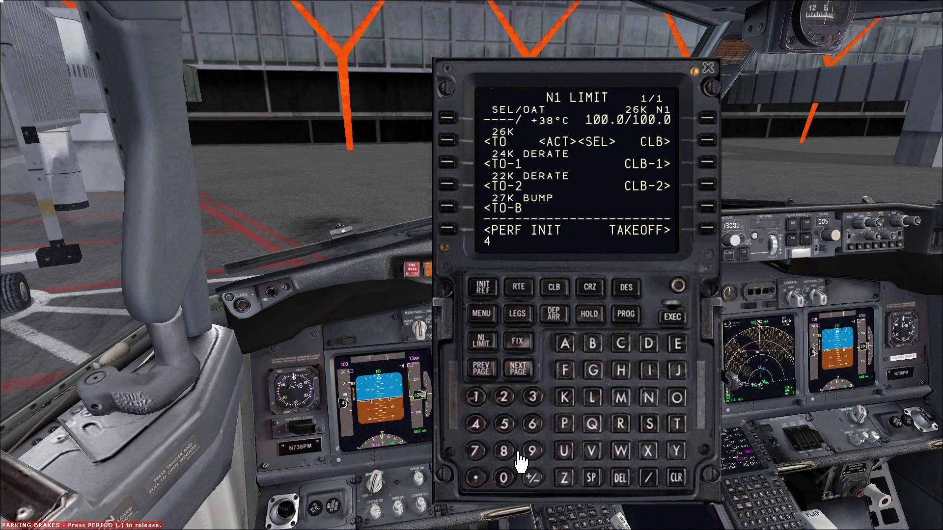
{"action": "left_click", "coordinate": [662, 484]}
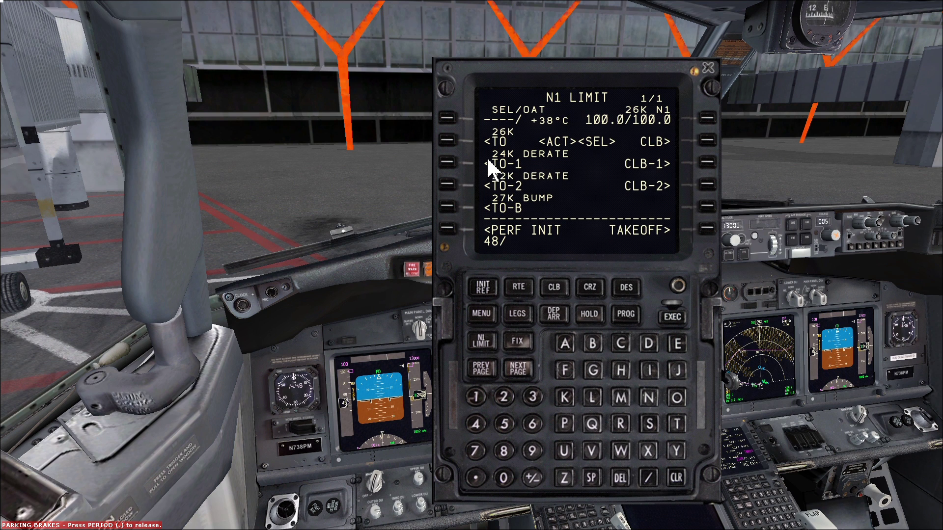
{"action": "left_click", "coordinate": [456, 123]}
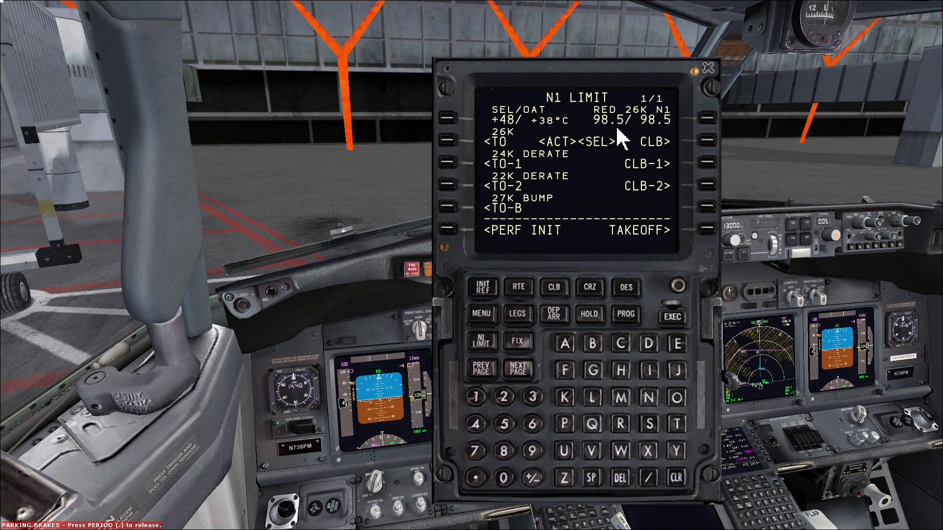